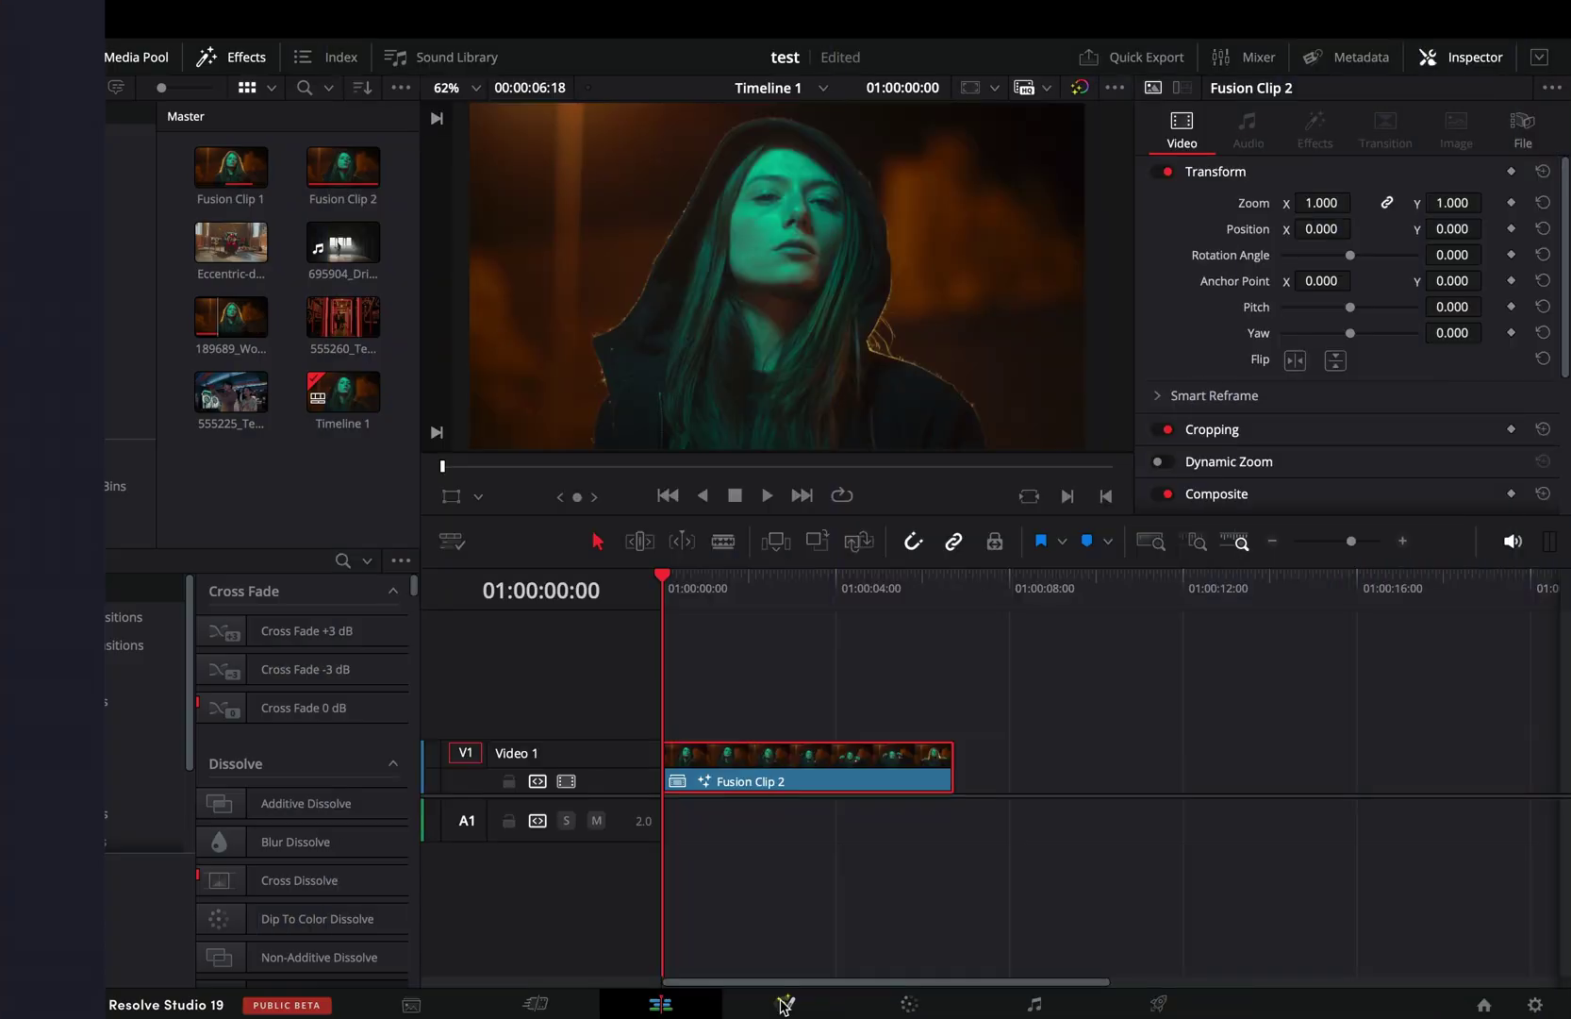
- Move the merge nodes to leave space beside MediaIn1
click(381, 628)
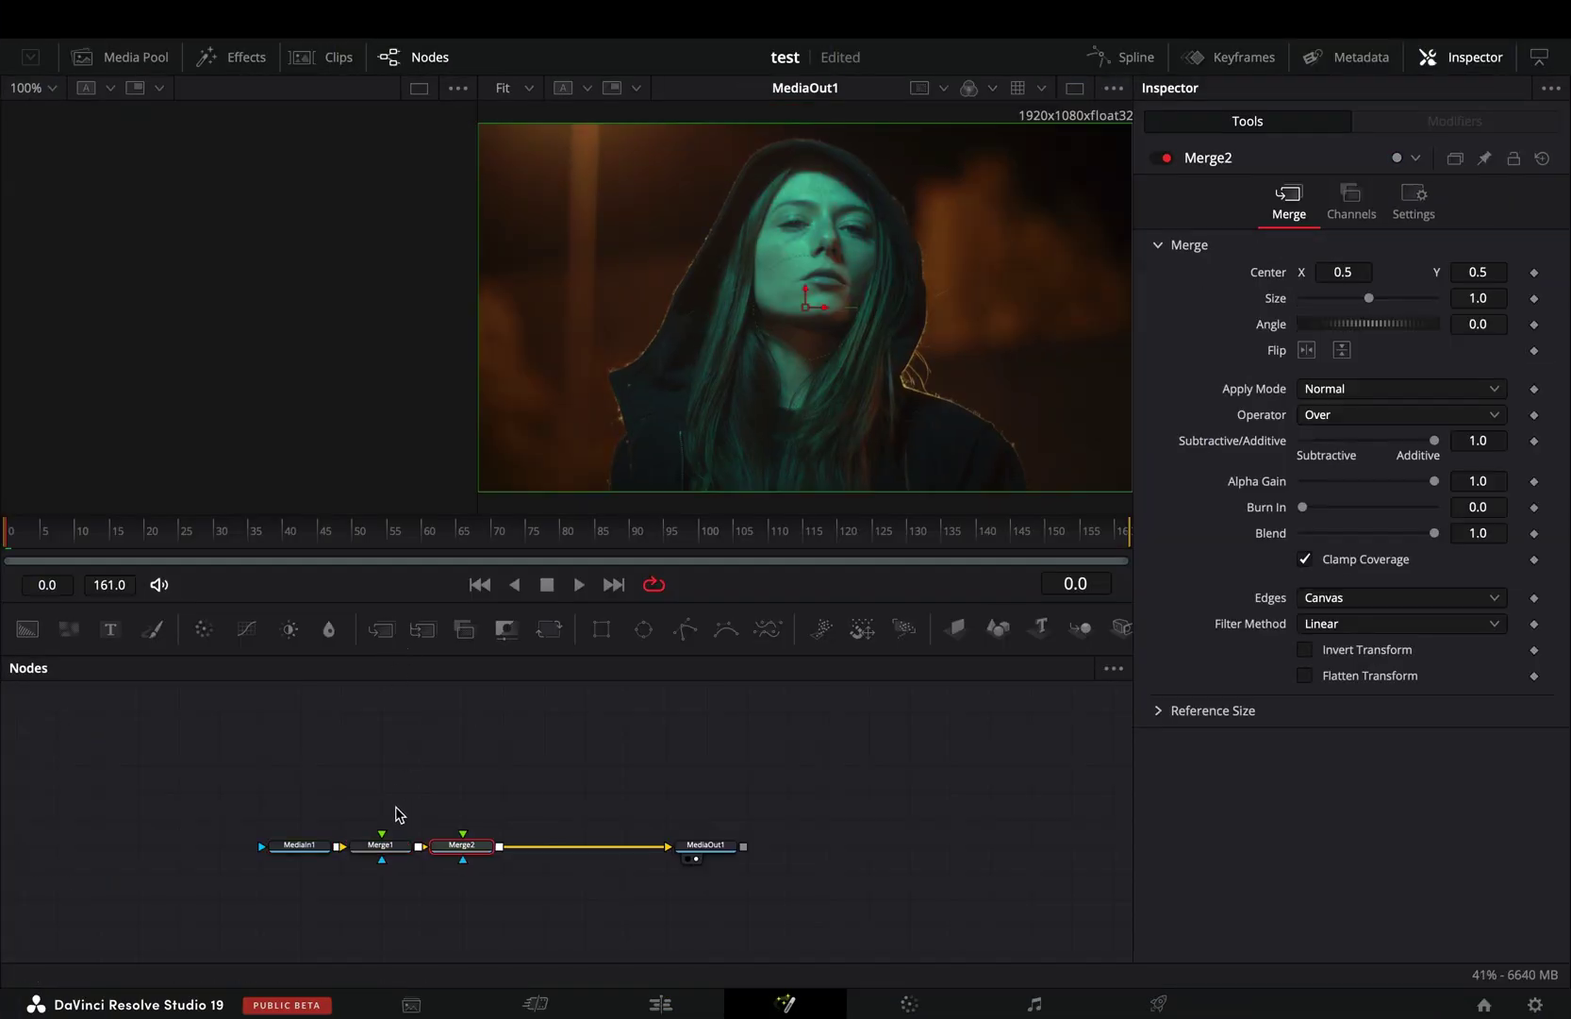
drag(394, 814, 474, 896)
click(315, 764)
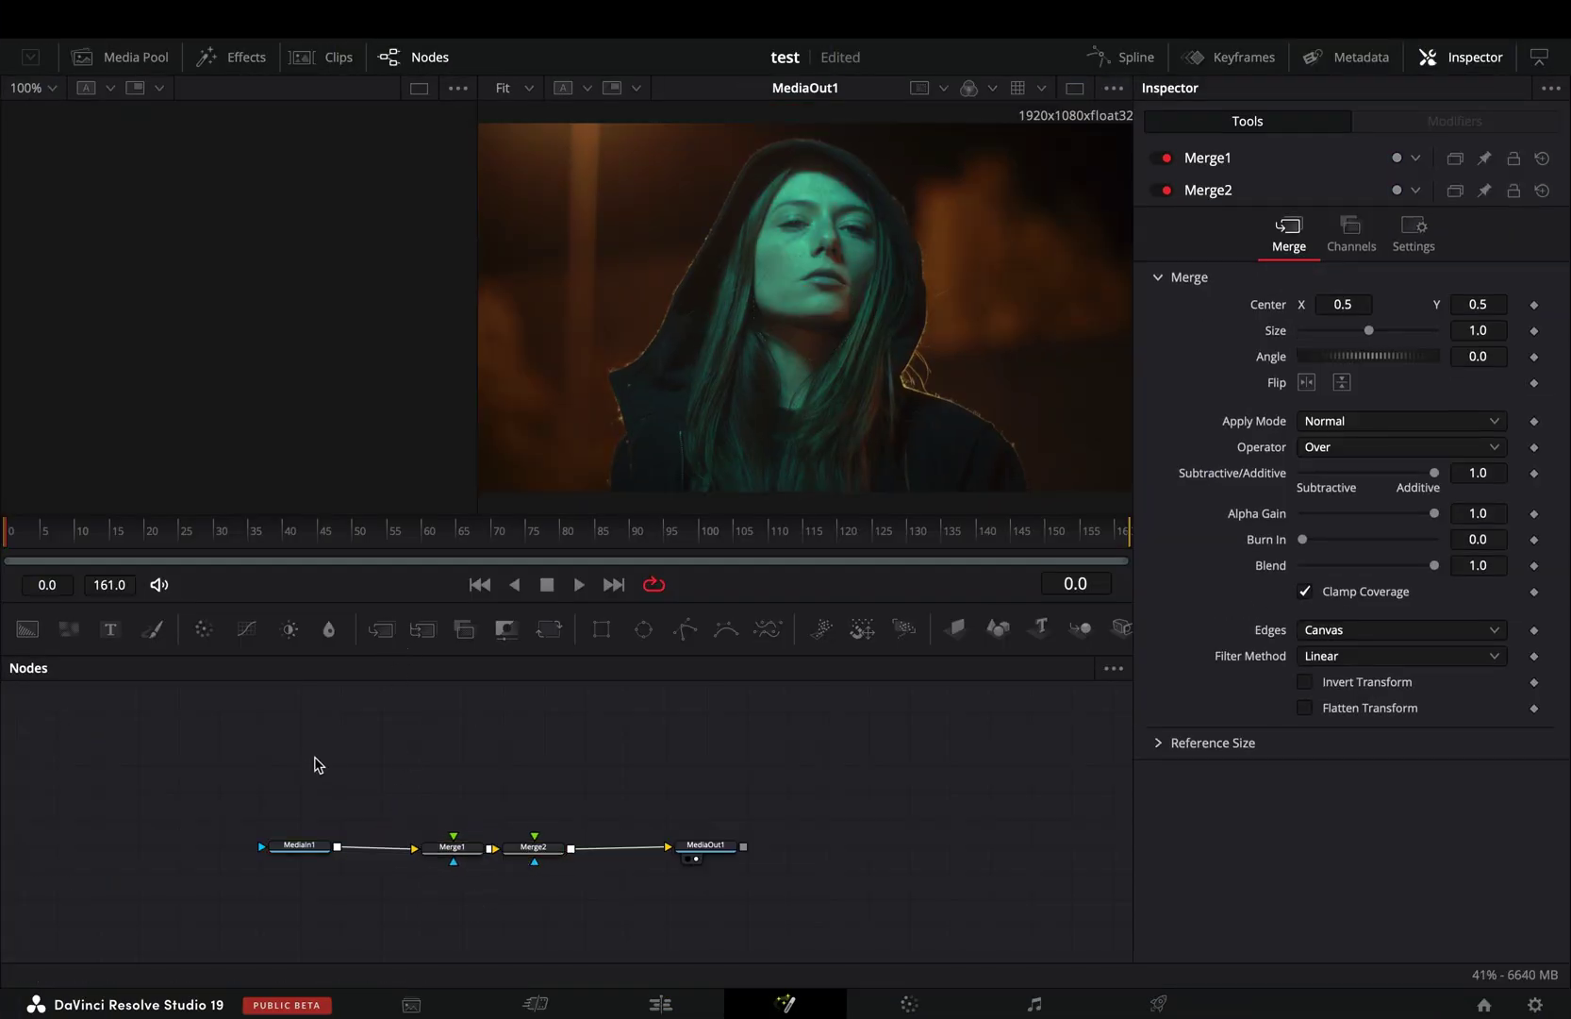
- Add a MagicMask1 node fed by MediaIn1's image
key(shift+space)
text(magic)
key(Return)
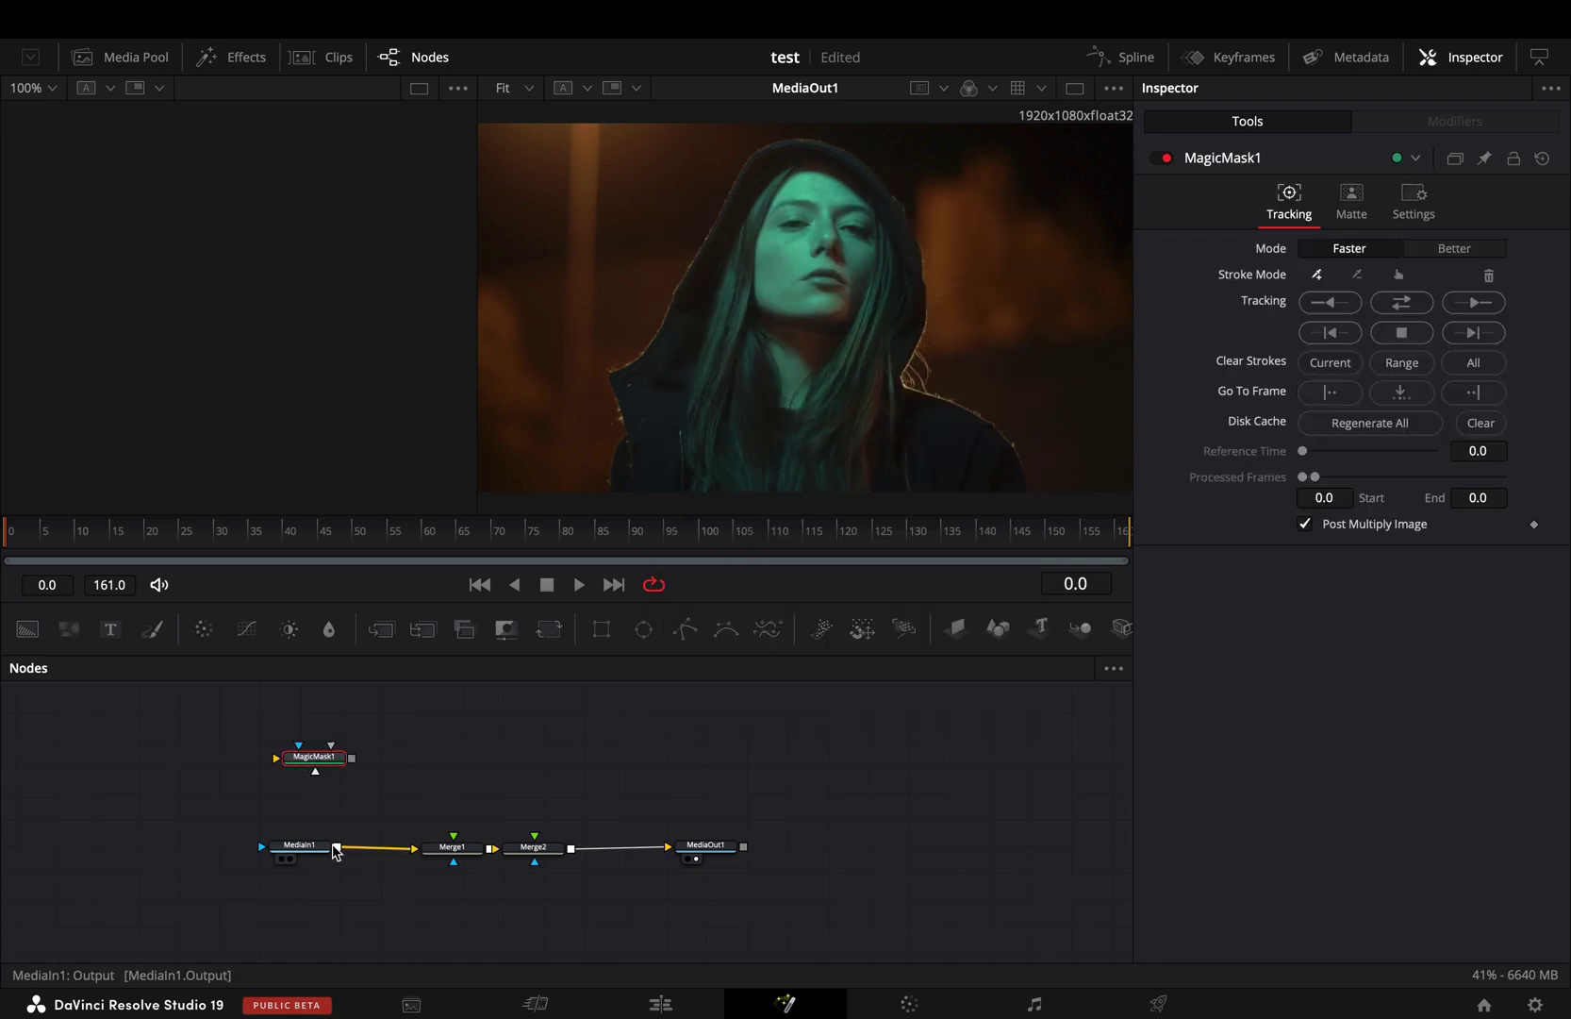
drag(336, 849, 328, 810)
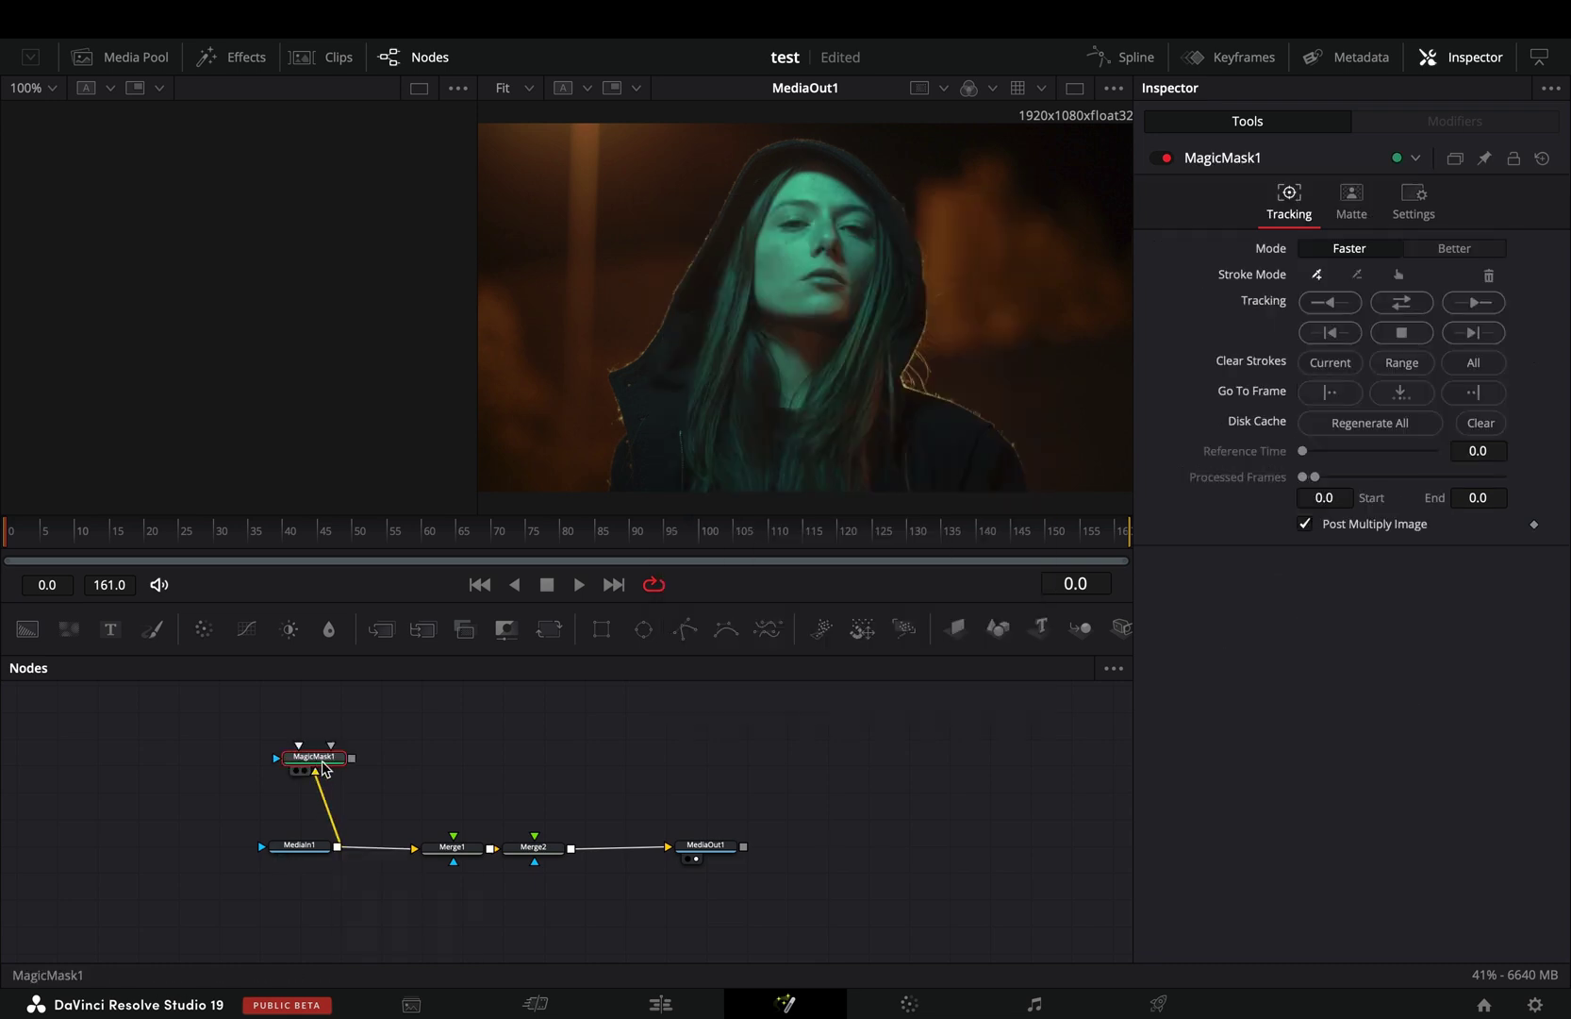
- View MagicMask1, stroke over the hooded woman, and track forward in Better mode
key(1)
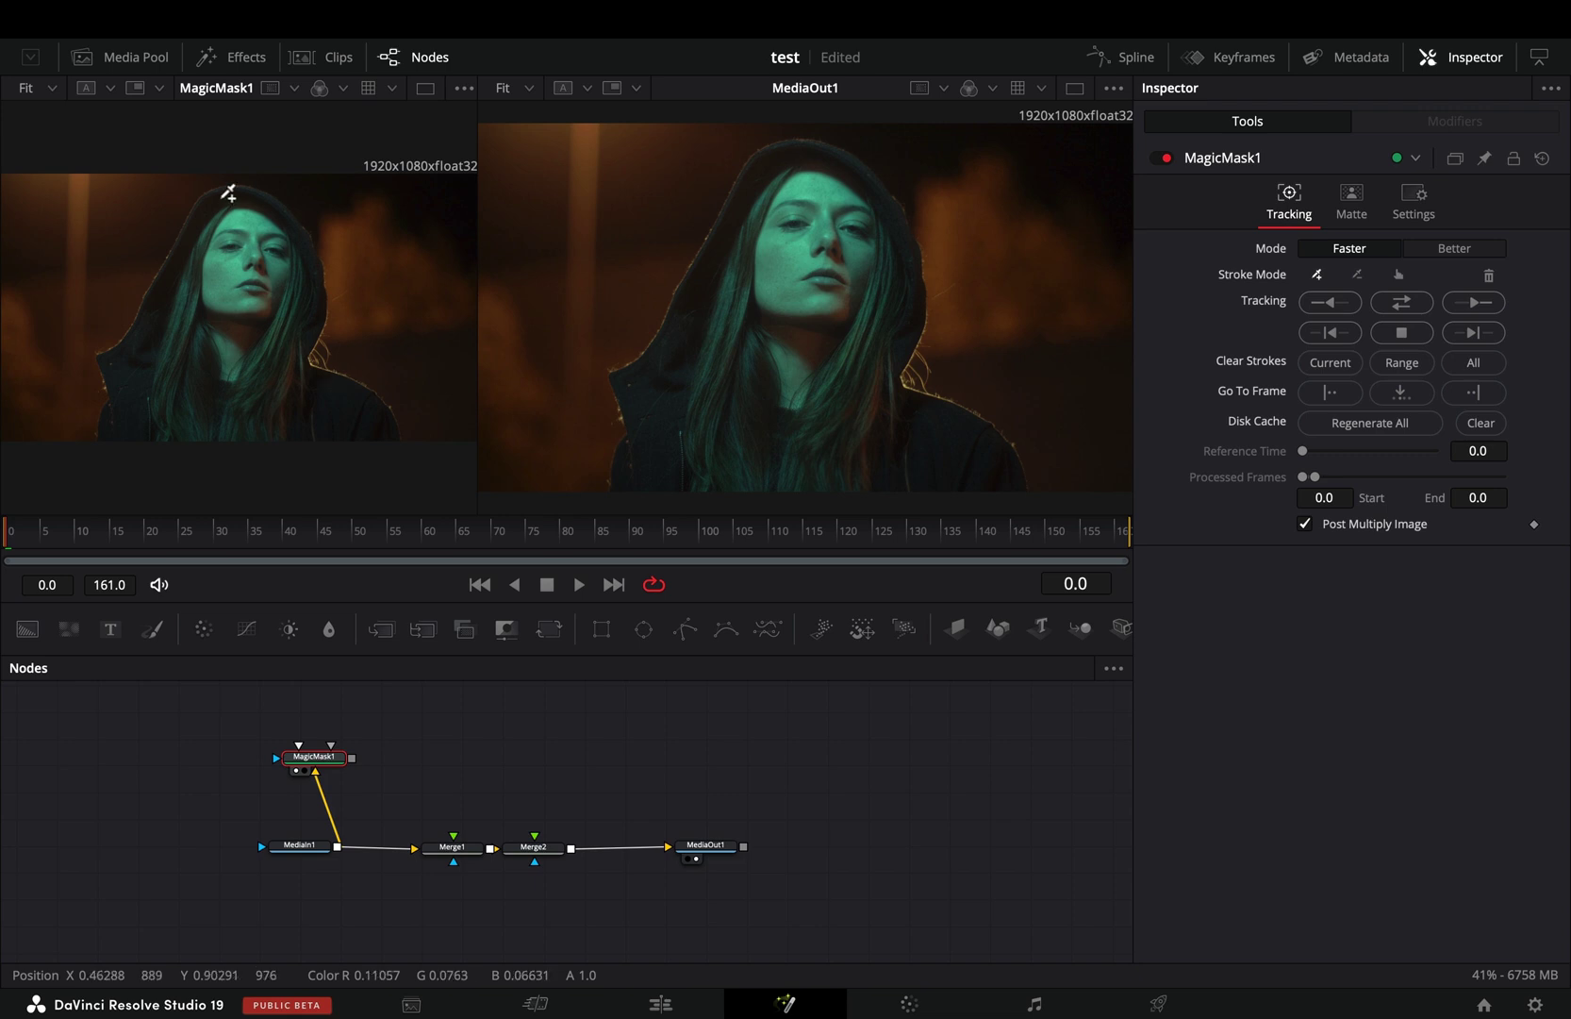
drag(297, 250, 245, 195)
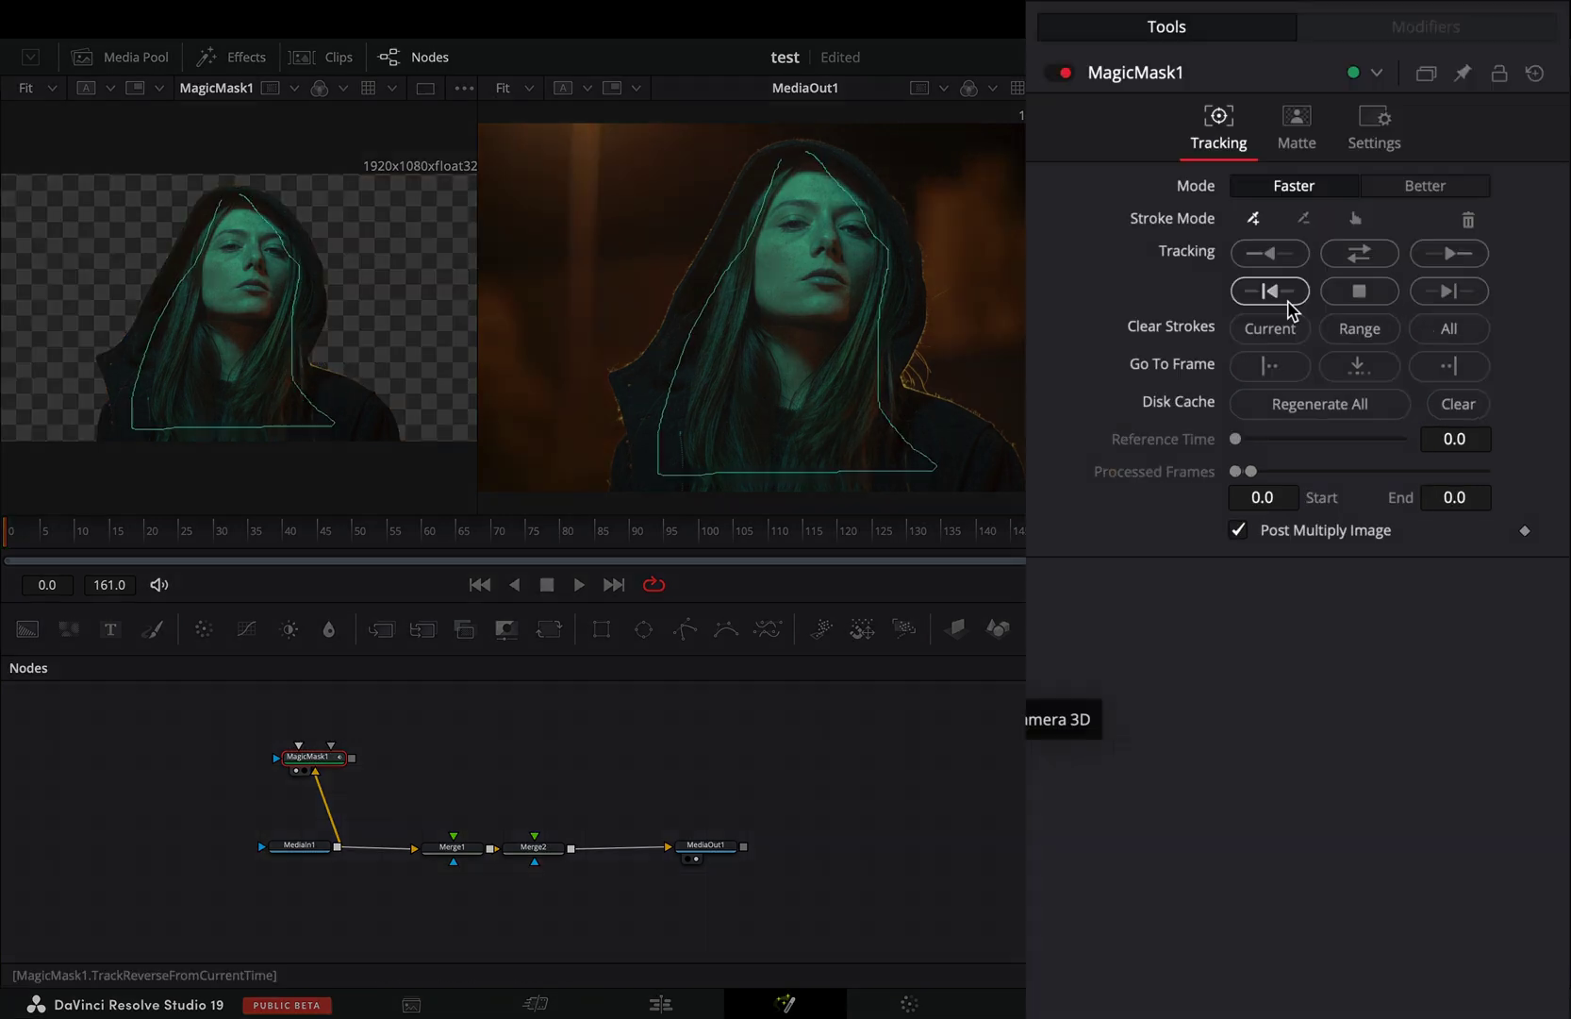
click(1431, 189)
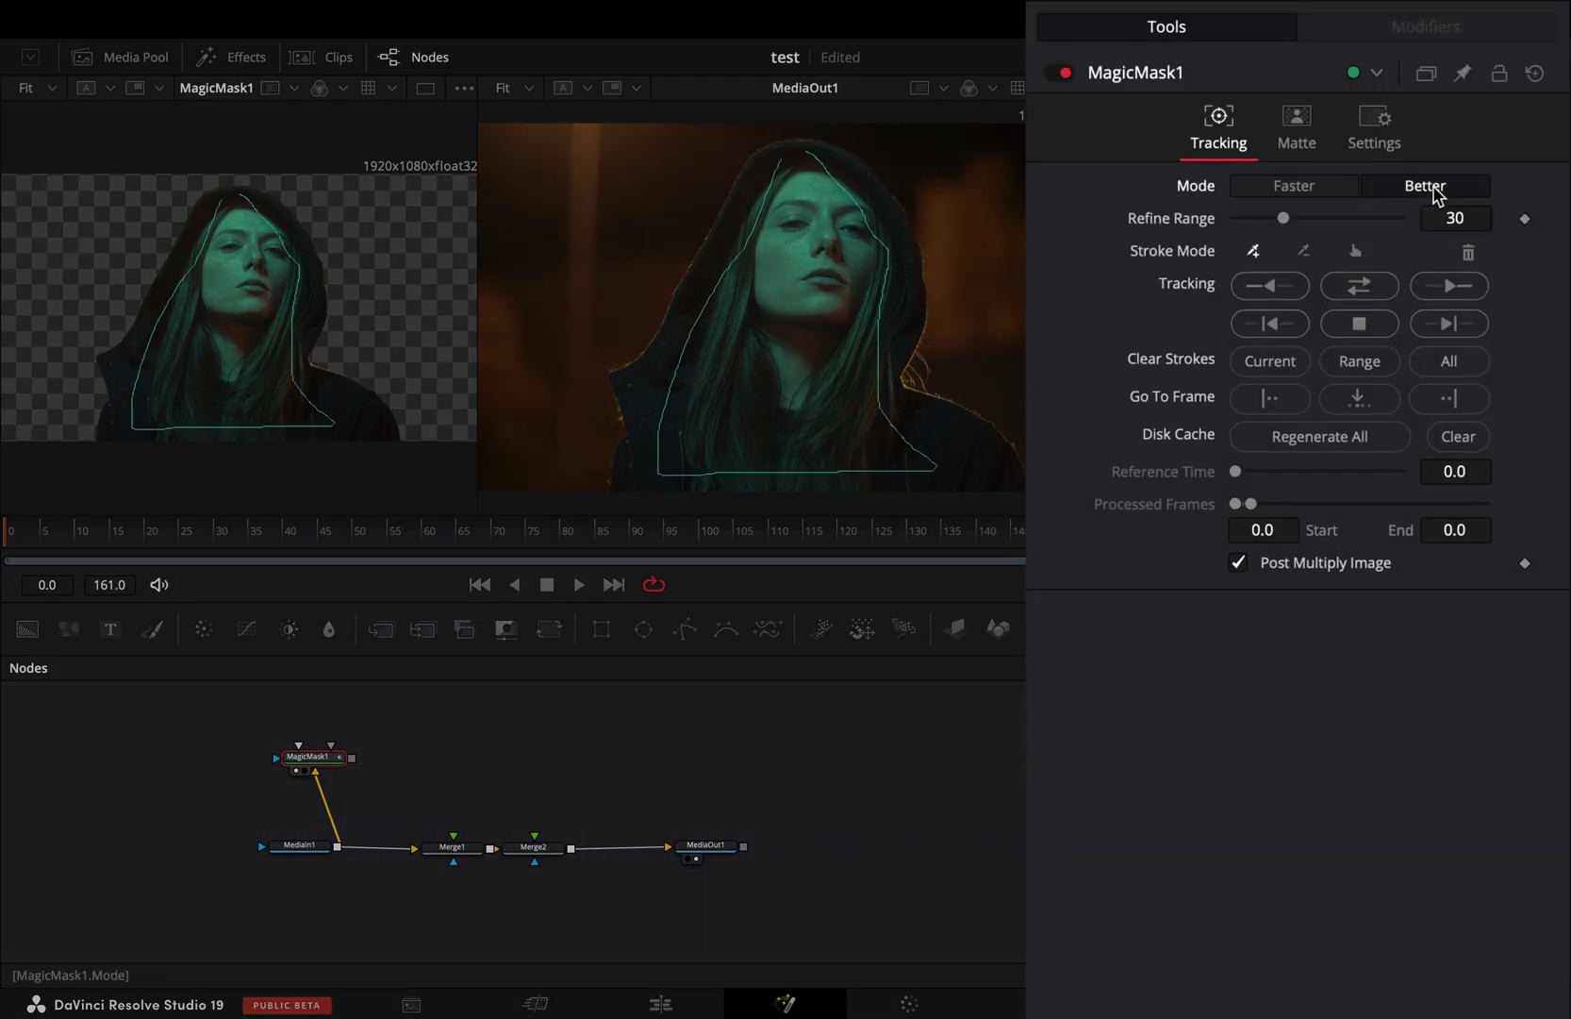
click(1455, 292)
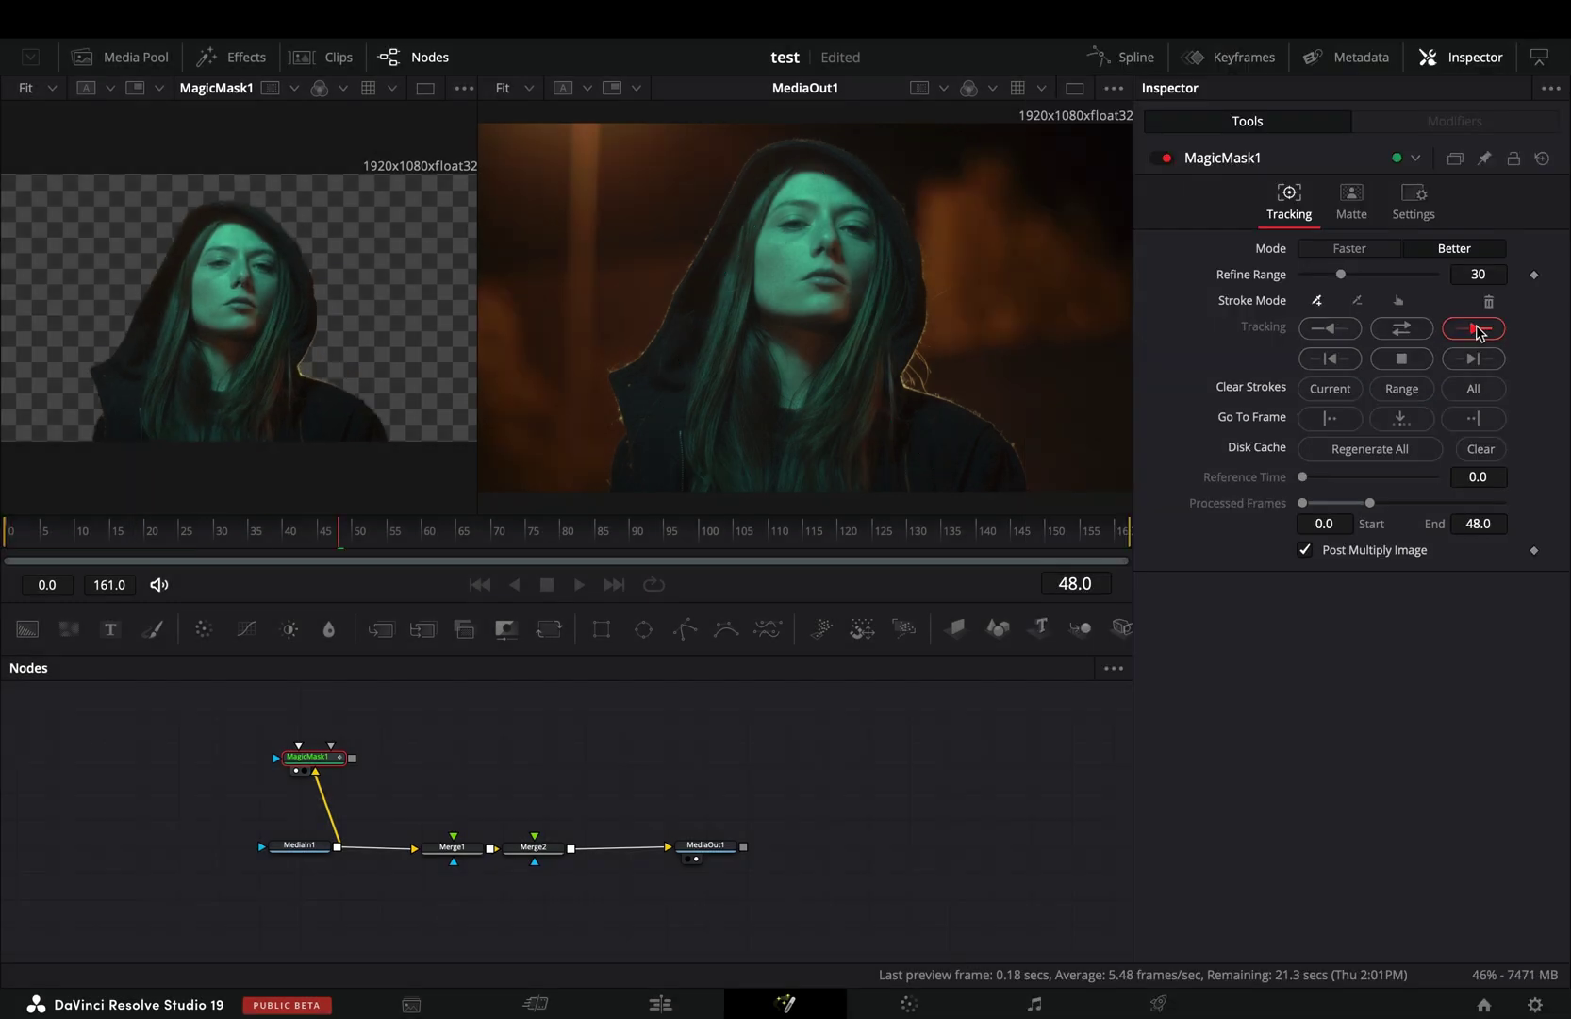
- Insert a Duplicate1 node between MagicMask1 and Merge1
key(shift+space)
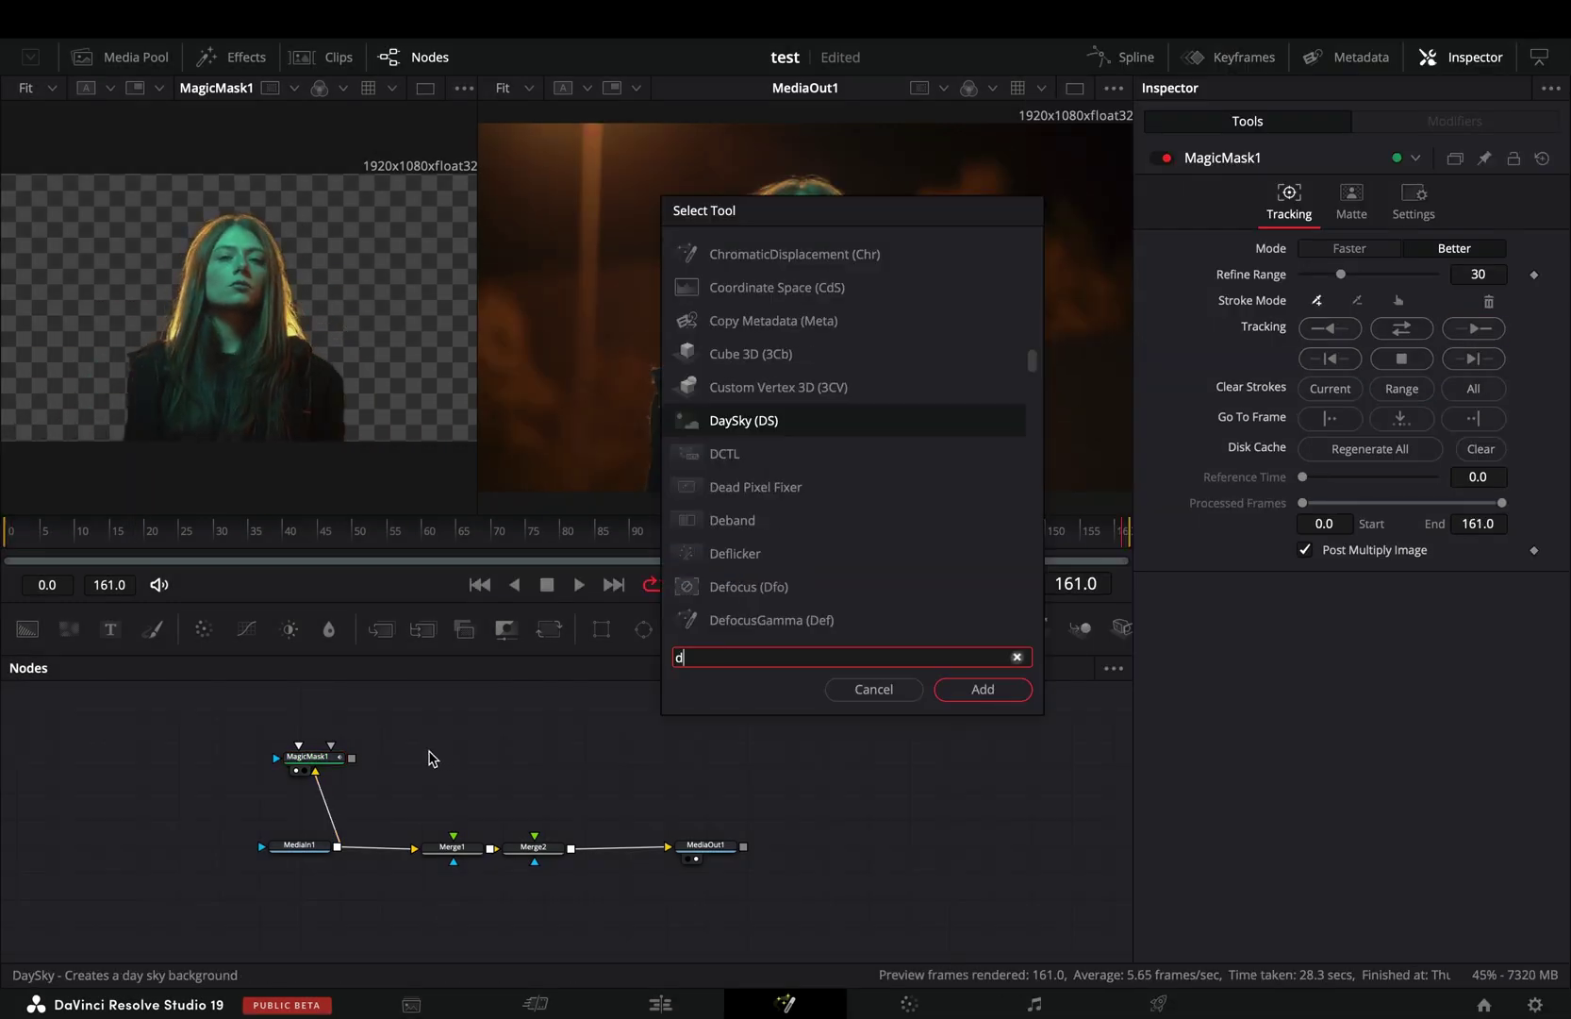
text(duplicate)
key(Return)
drag(351, 759, 432, 765)
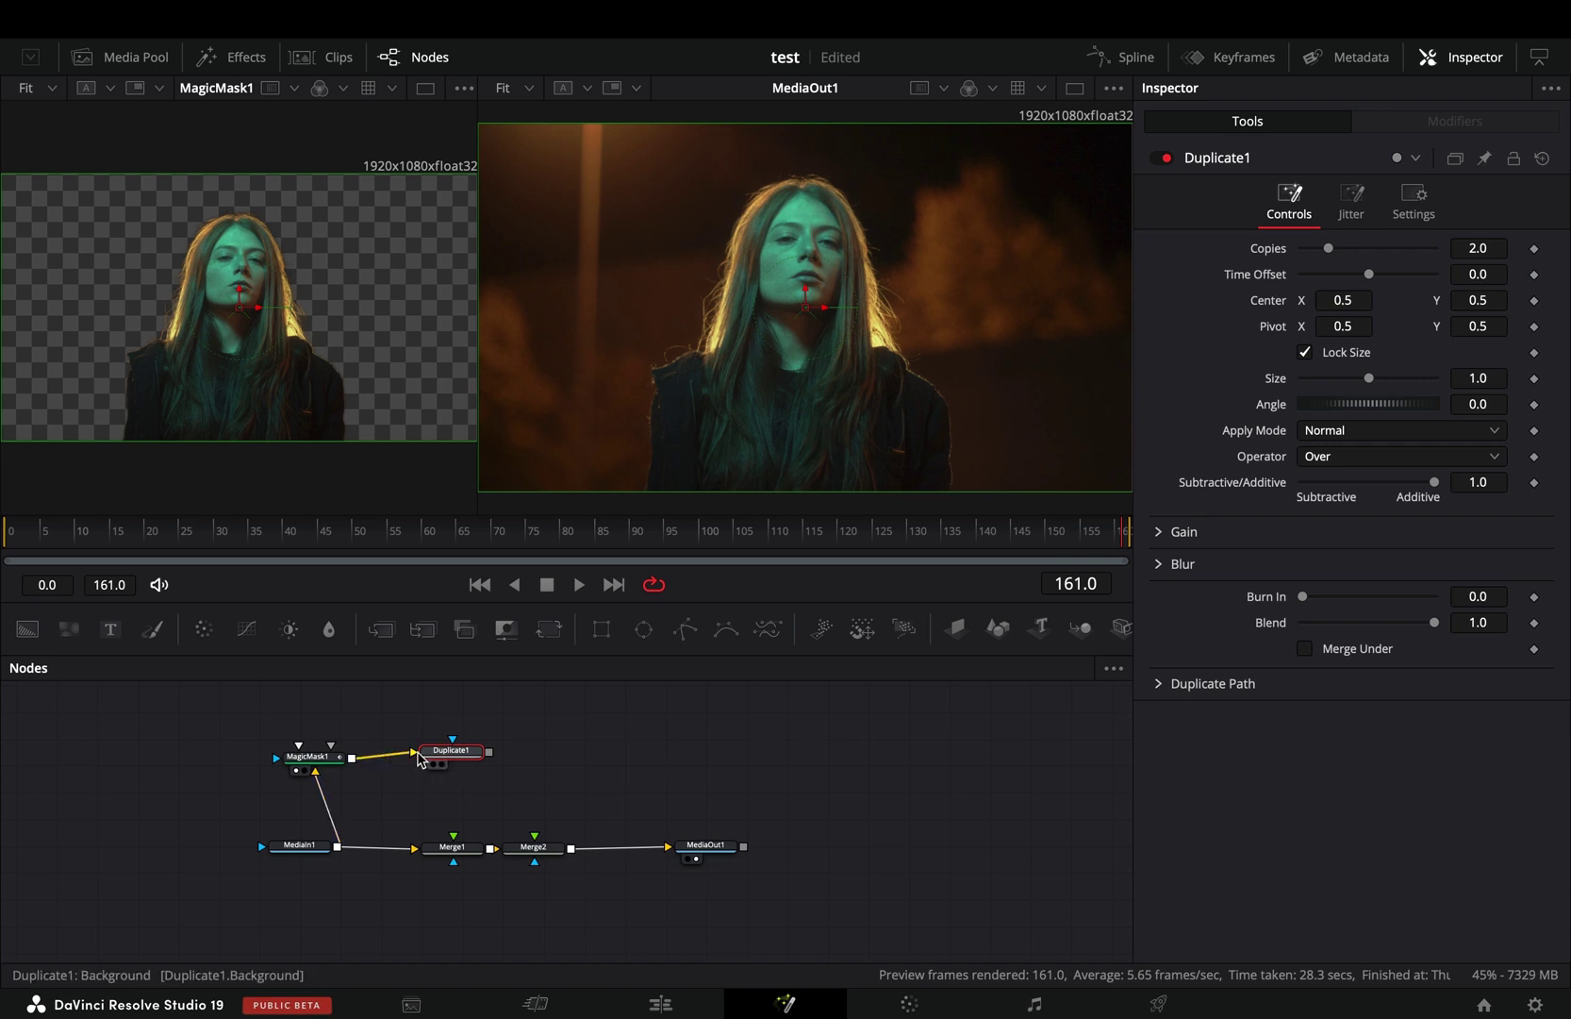
drag(491, 761, 444, 855)
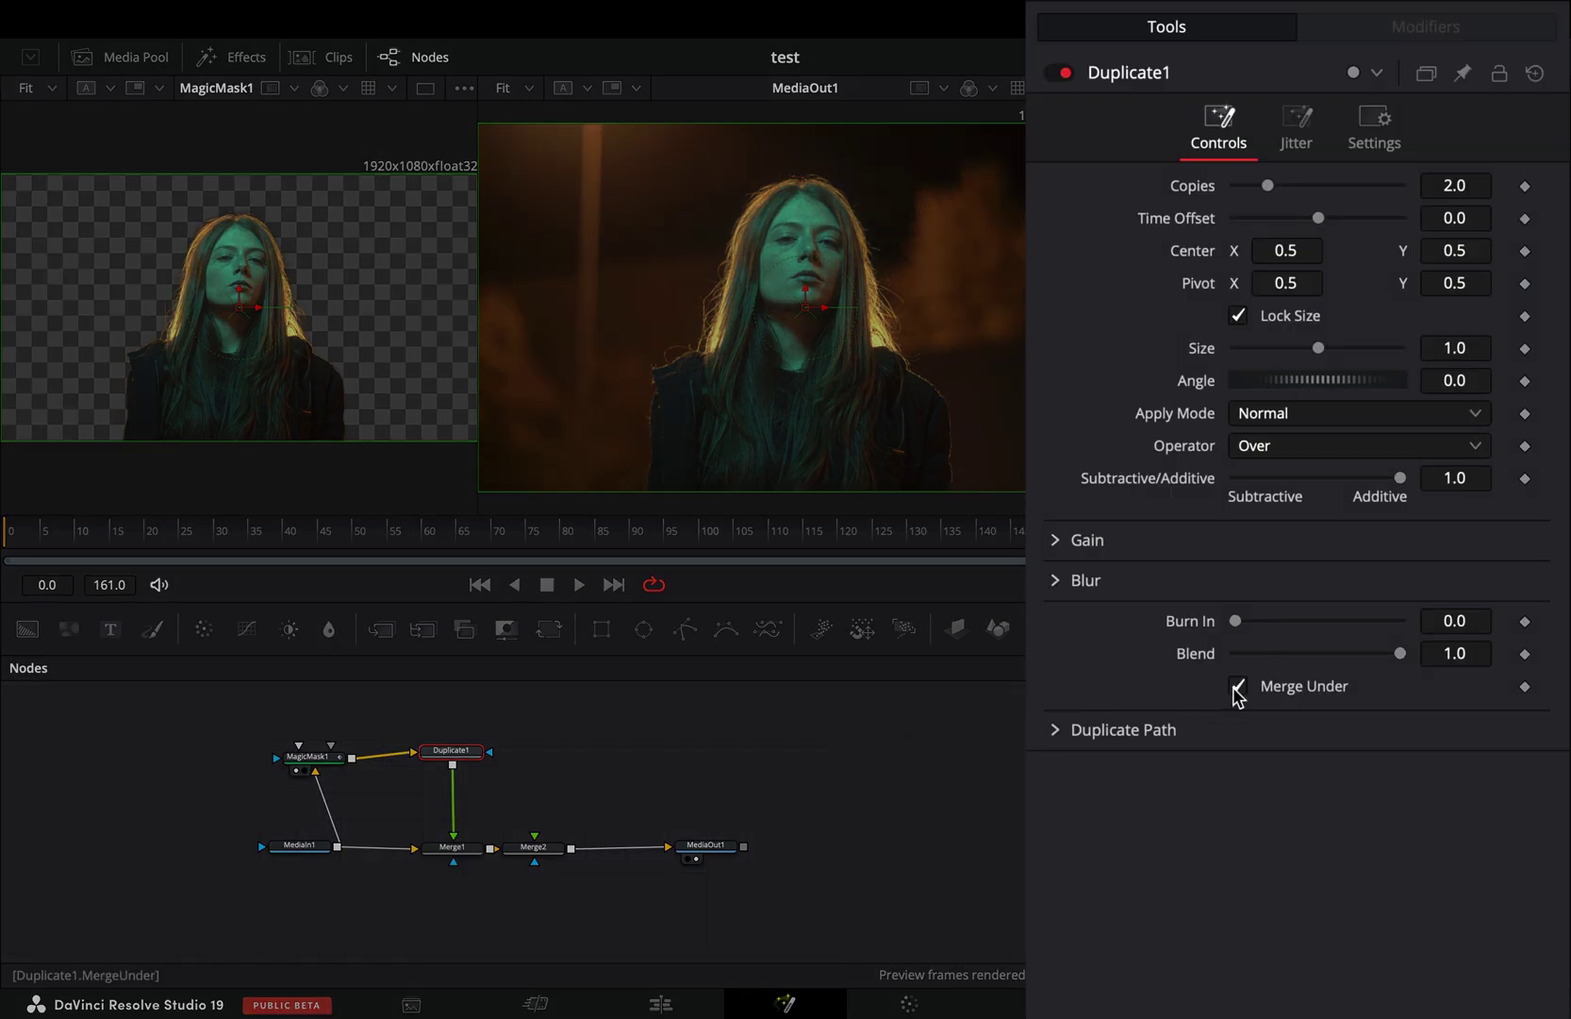
- Give Duplicate1 size 1.63 and blend 0.6, and expand its Blur settings
drag(1318, 347, 1334, 349)
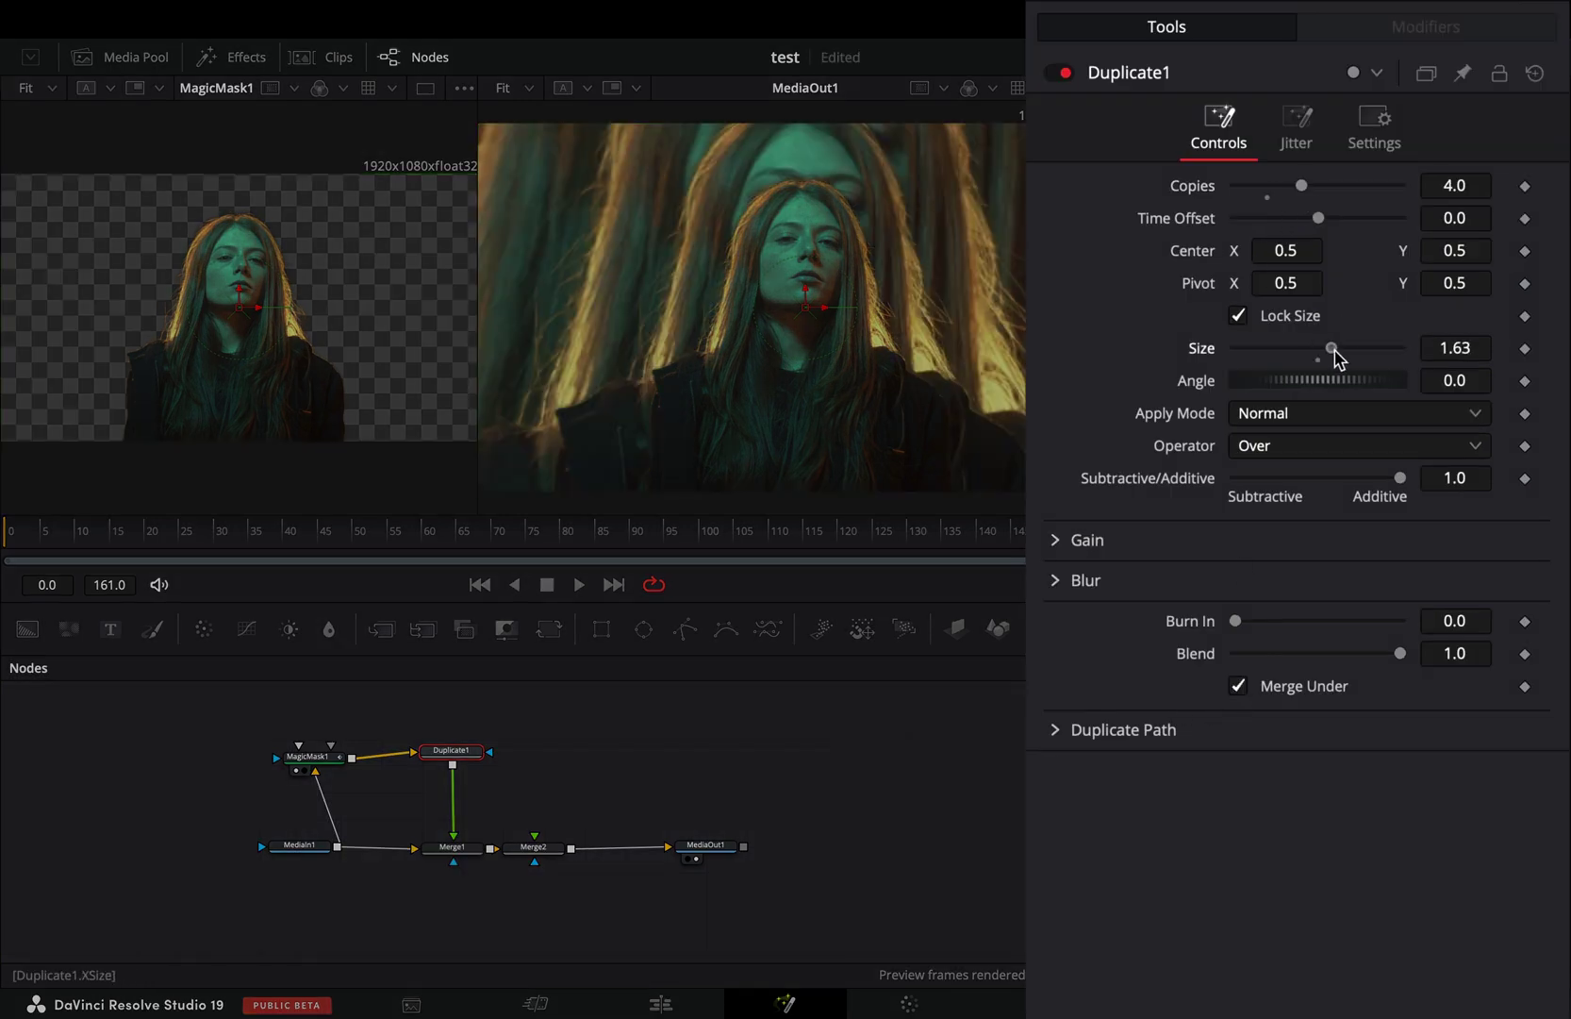
drag(1399, 652, 1283, 647)
click(1059, 584)
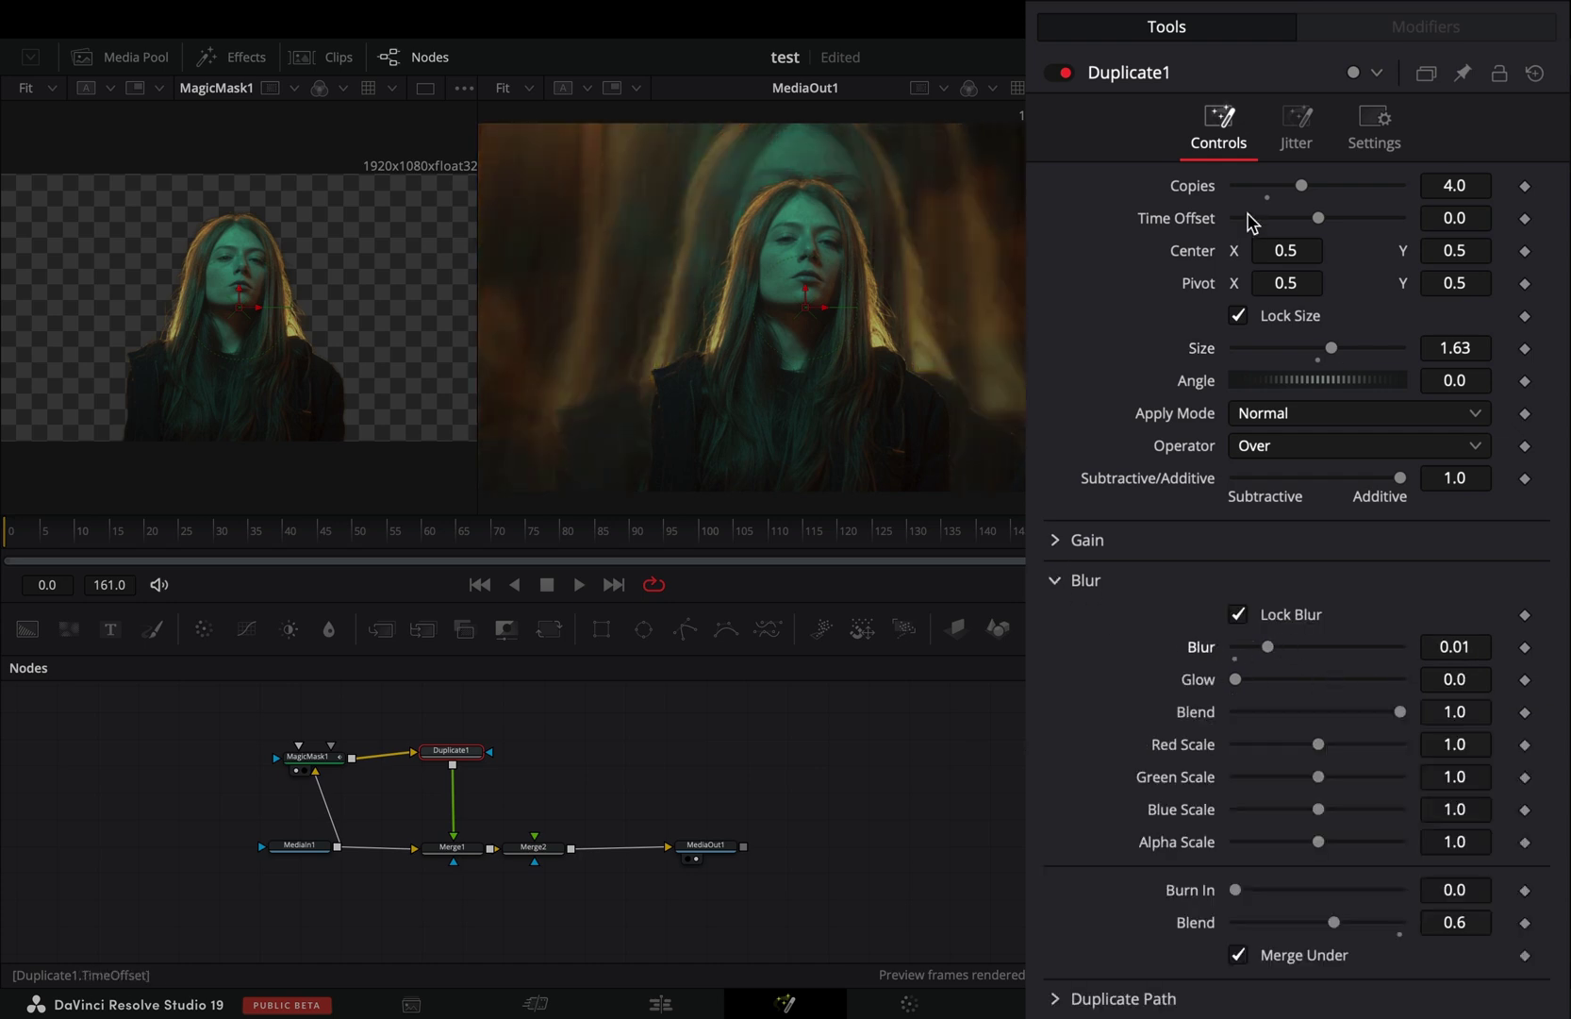
- Jitter the copies with less size variation and two reseeds, and keyframe the axis
click(1296, 127)
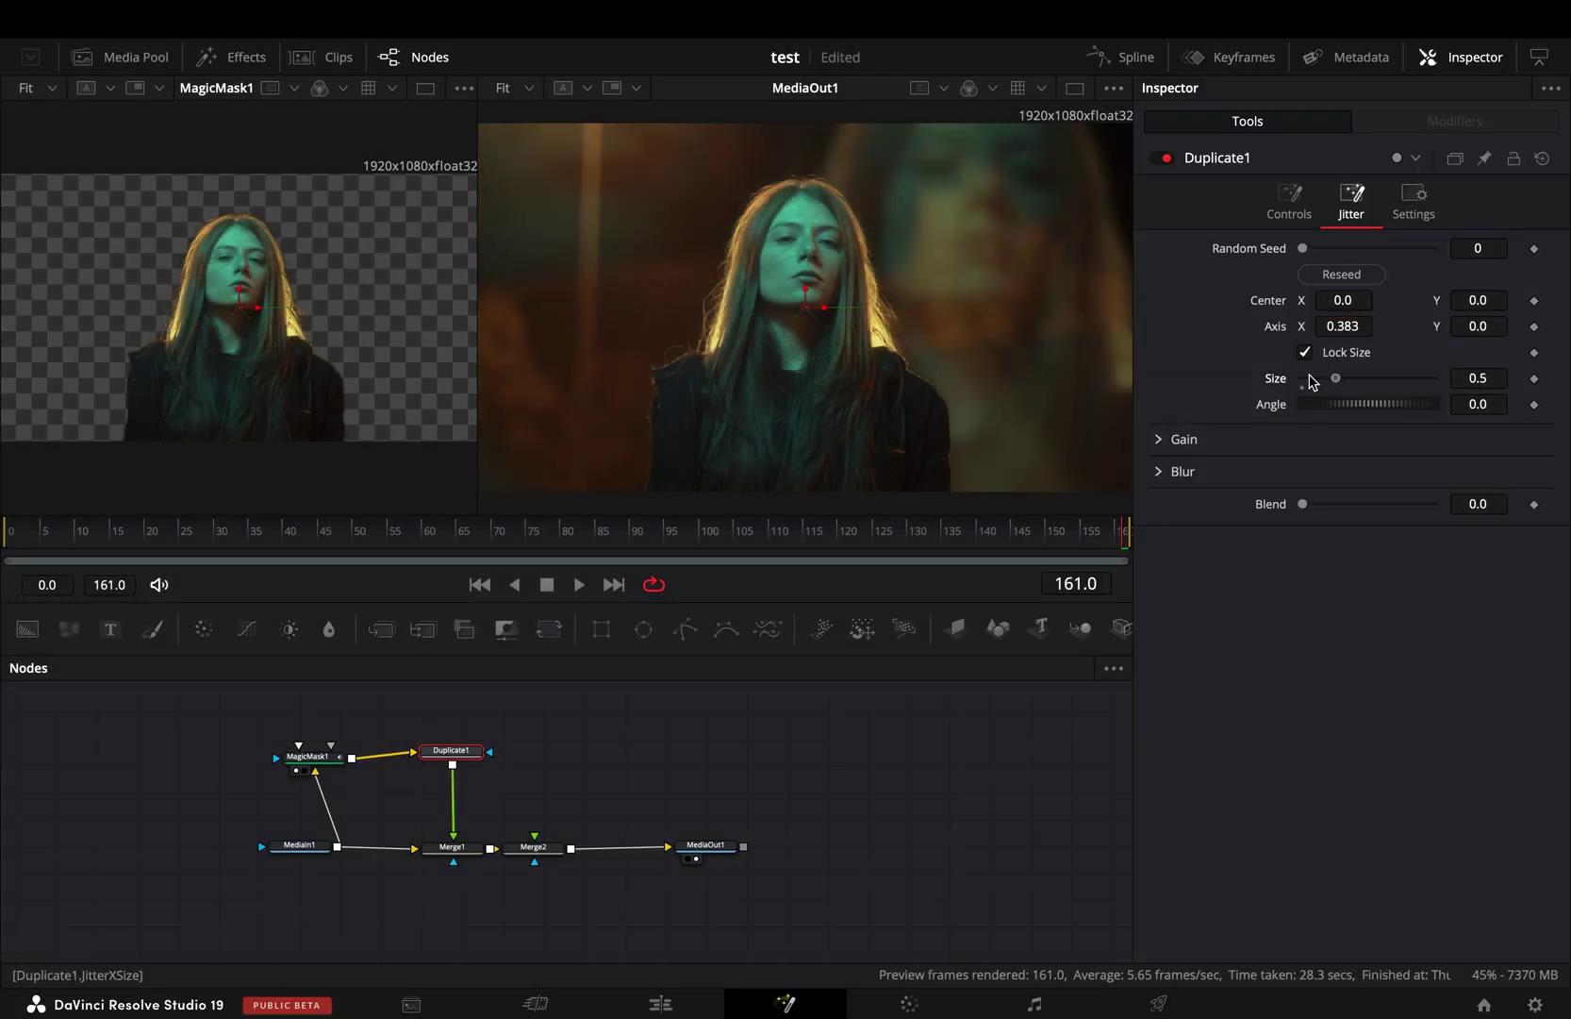
drag(1308, 404, 1447, 409)
click(1370, 273)
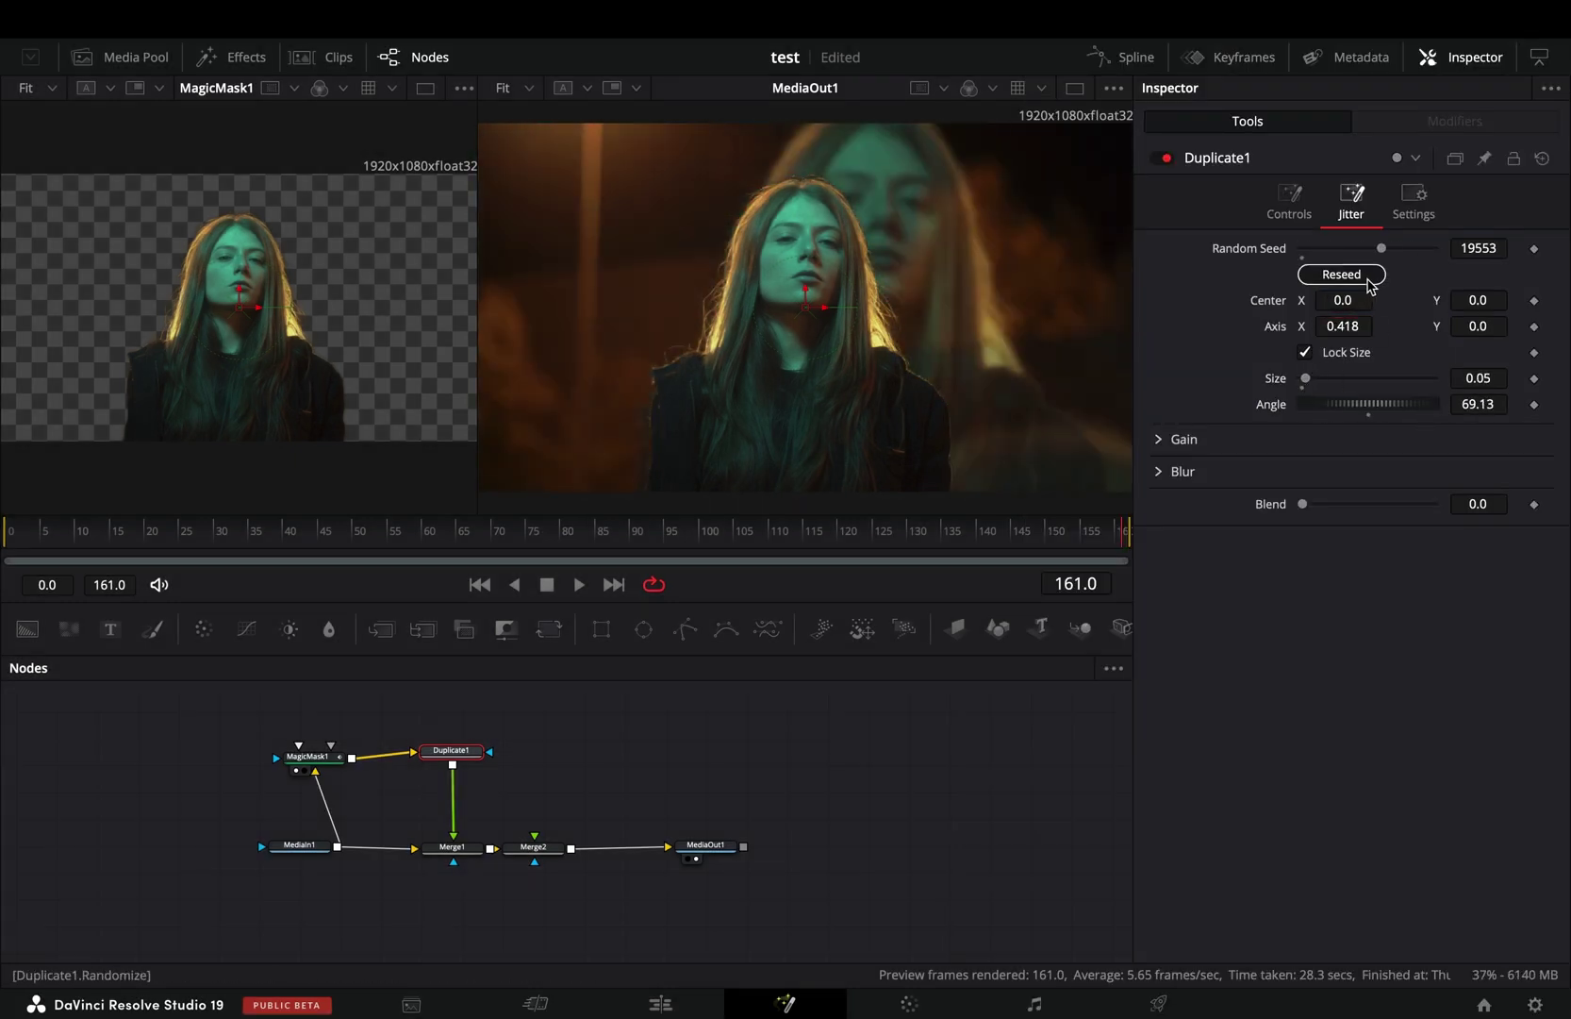
click(1370, 274)
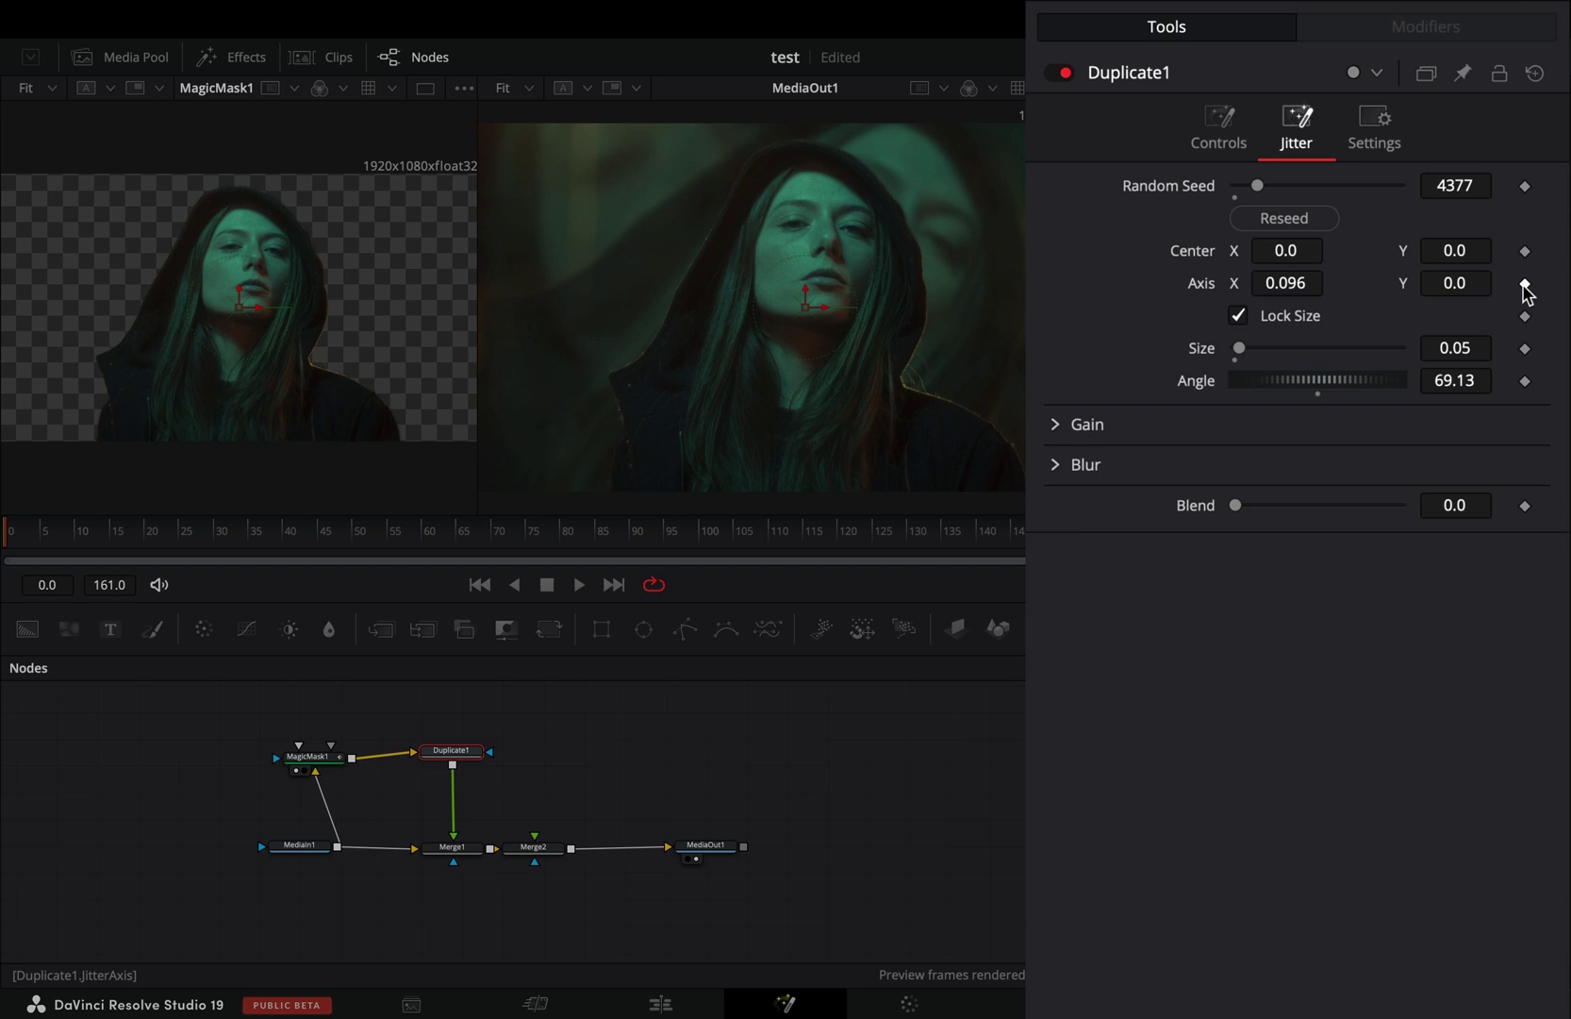
click(1524, 284)
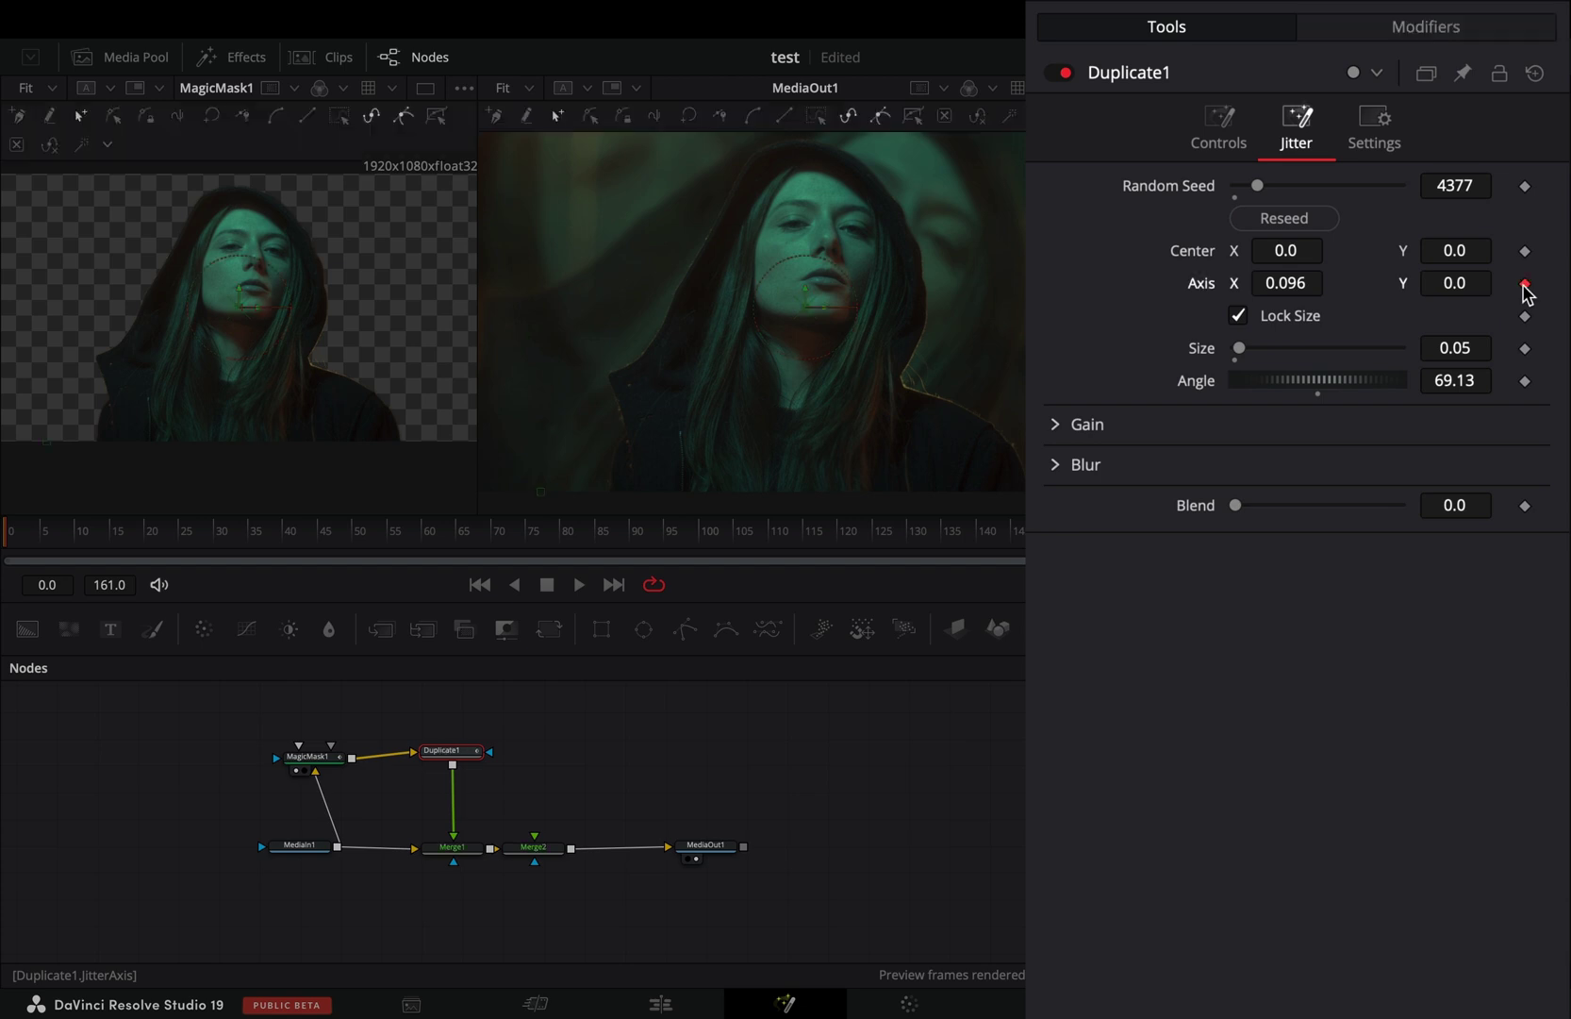
drag(17, 541, 75, 581)
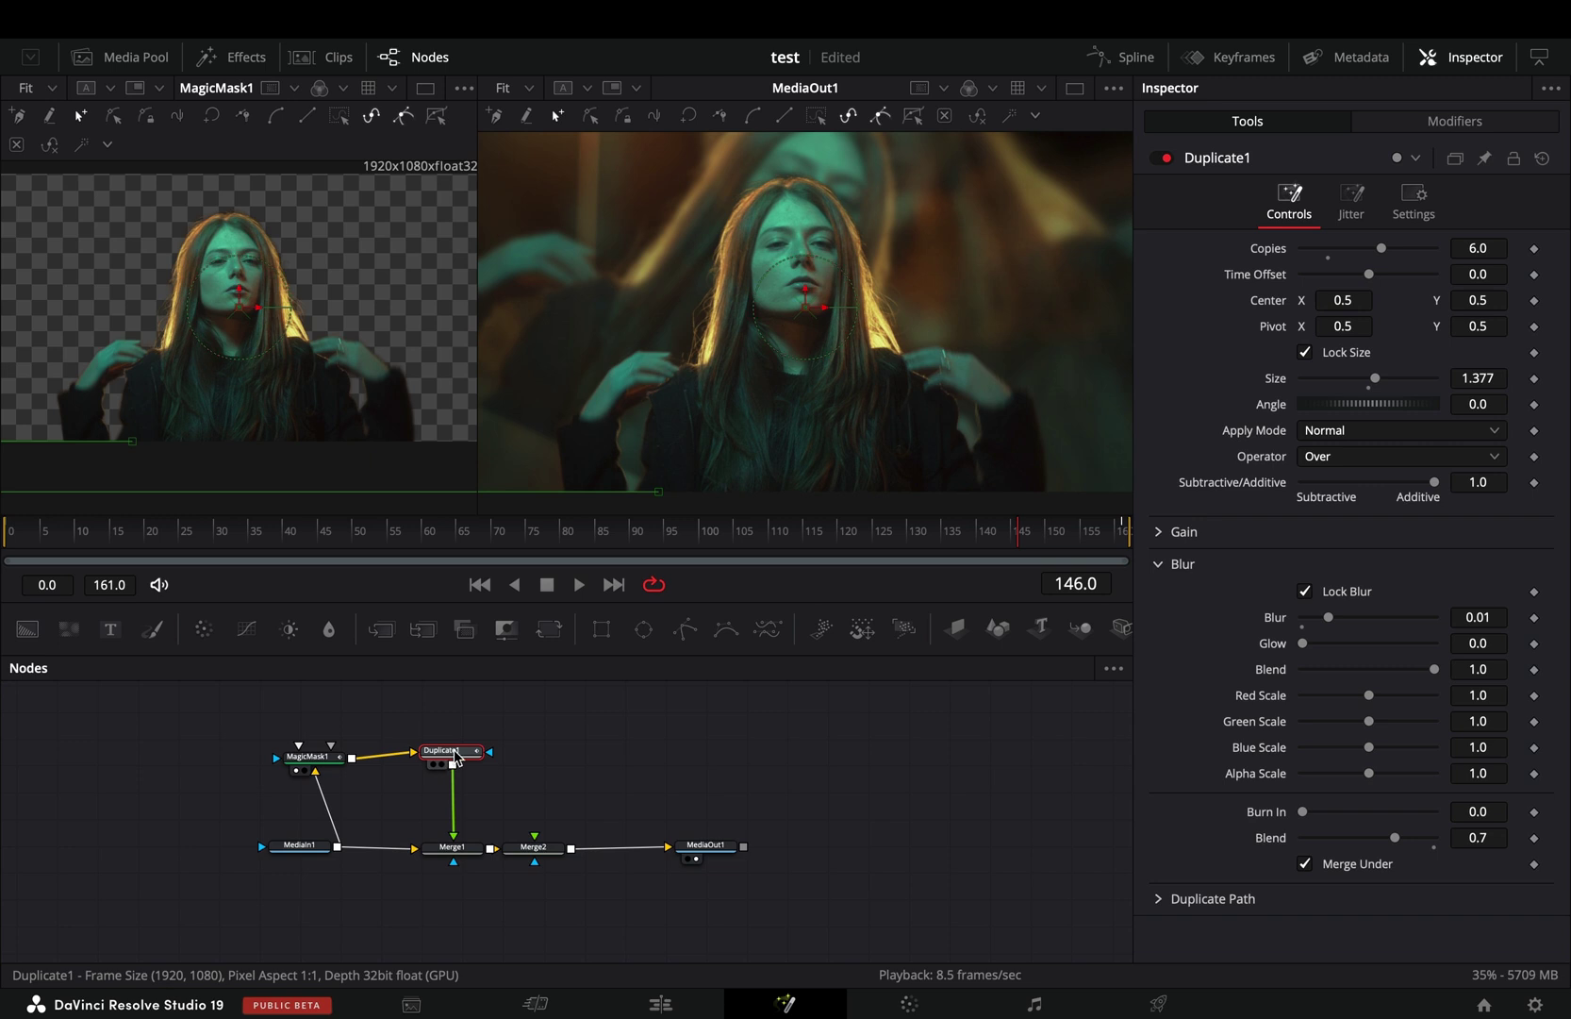
- Add an alpha-limited Glow1 with a lower shine threshold and spread about 0.756
key(shift+space)
text(glow)
key(Return)
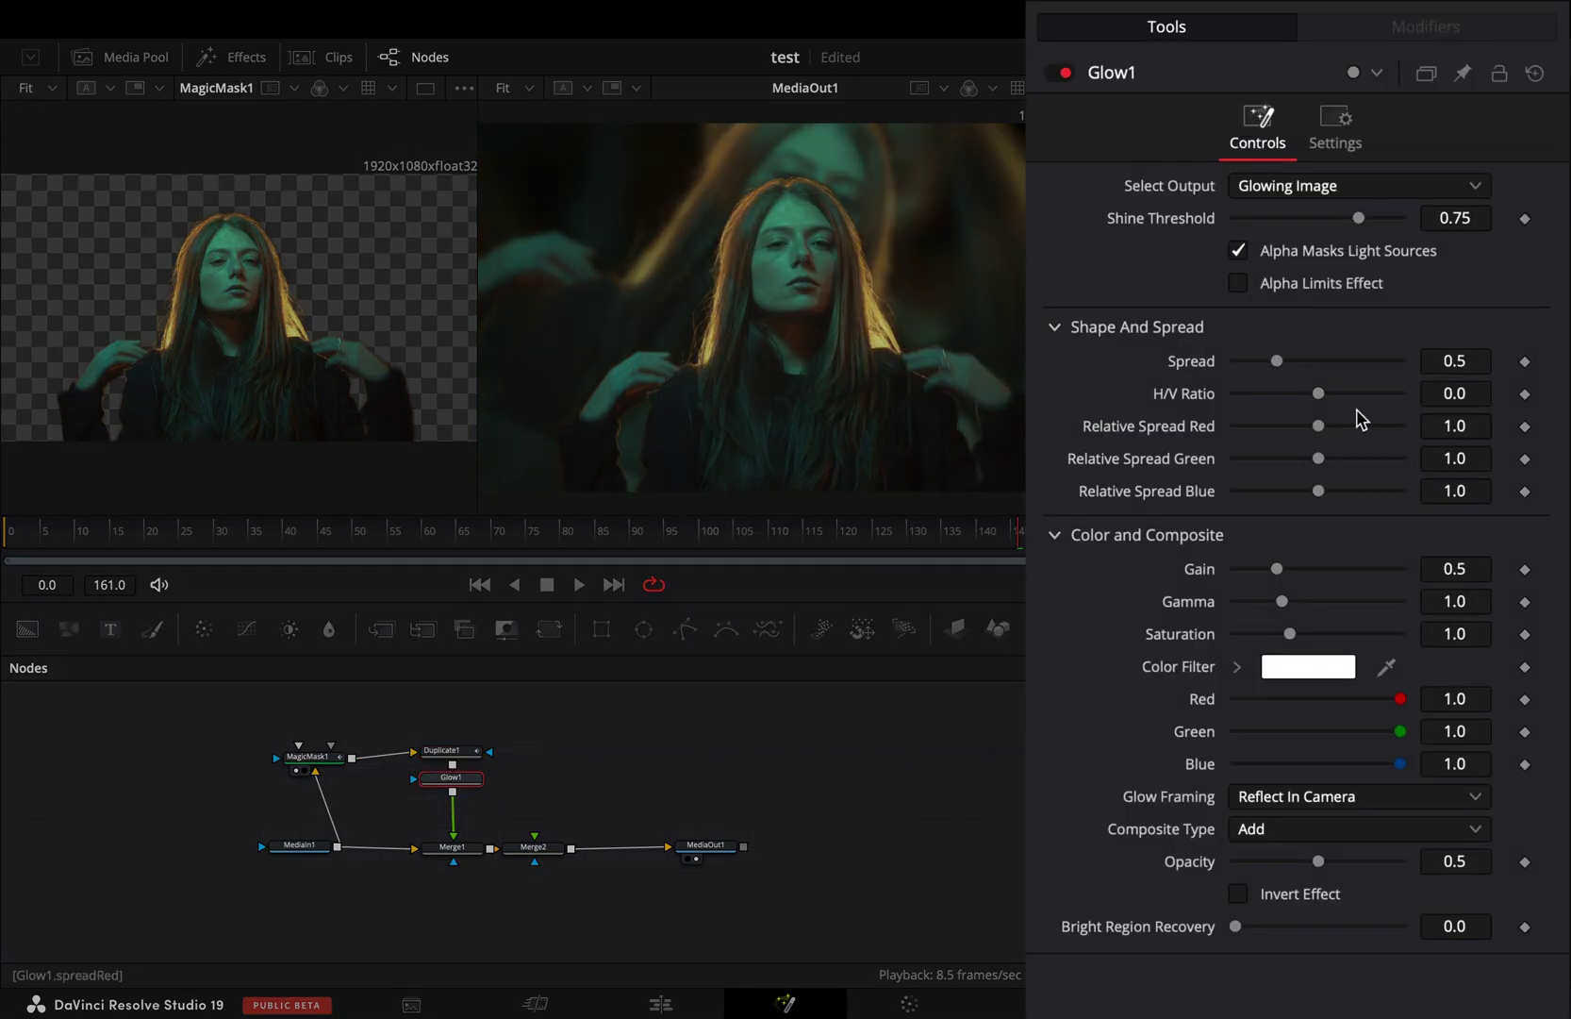
click(1239, 284)
drag(1363, 234, 1325, 289)
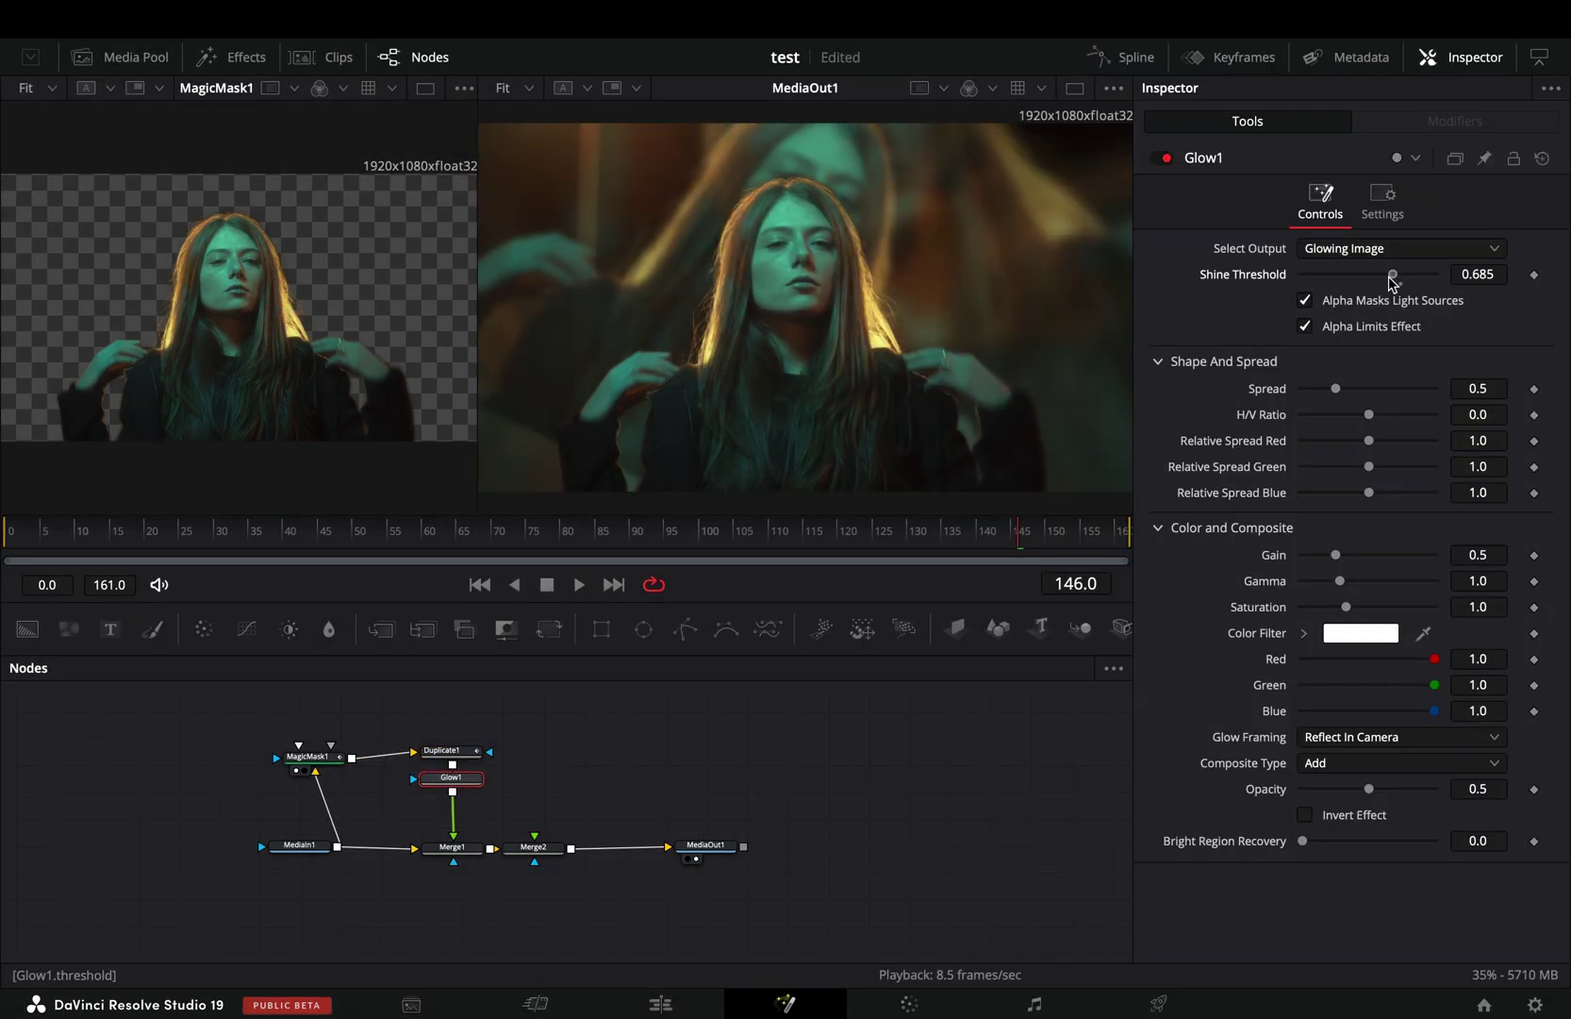
drag(1342, 395, 1352, 392)
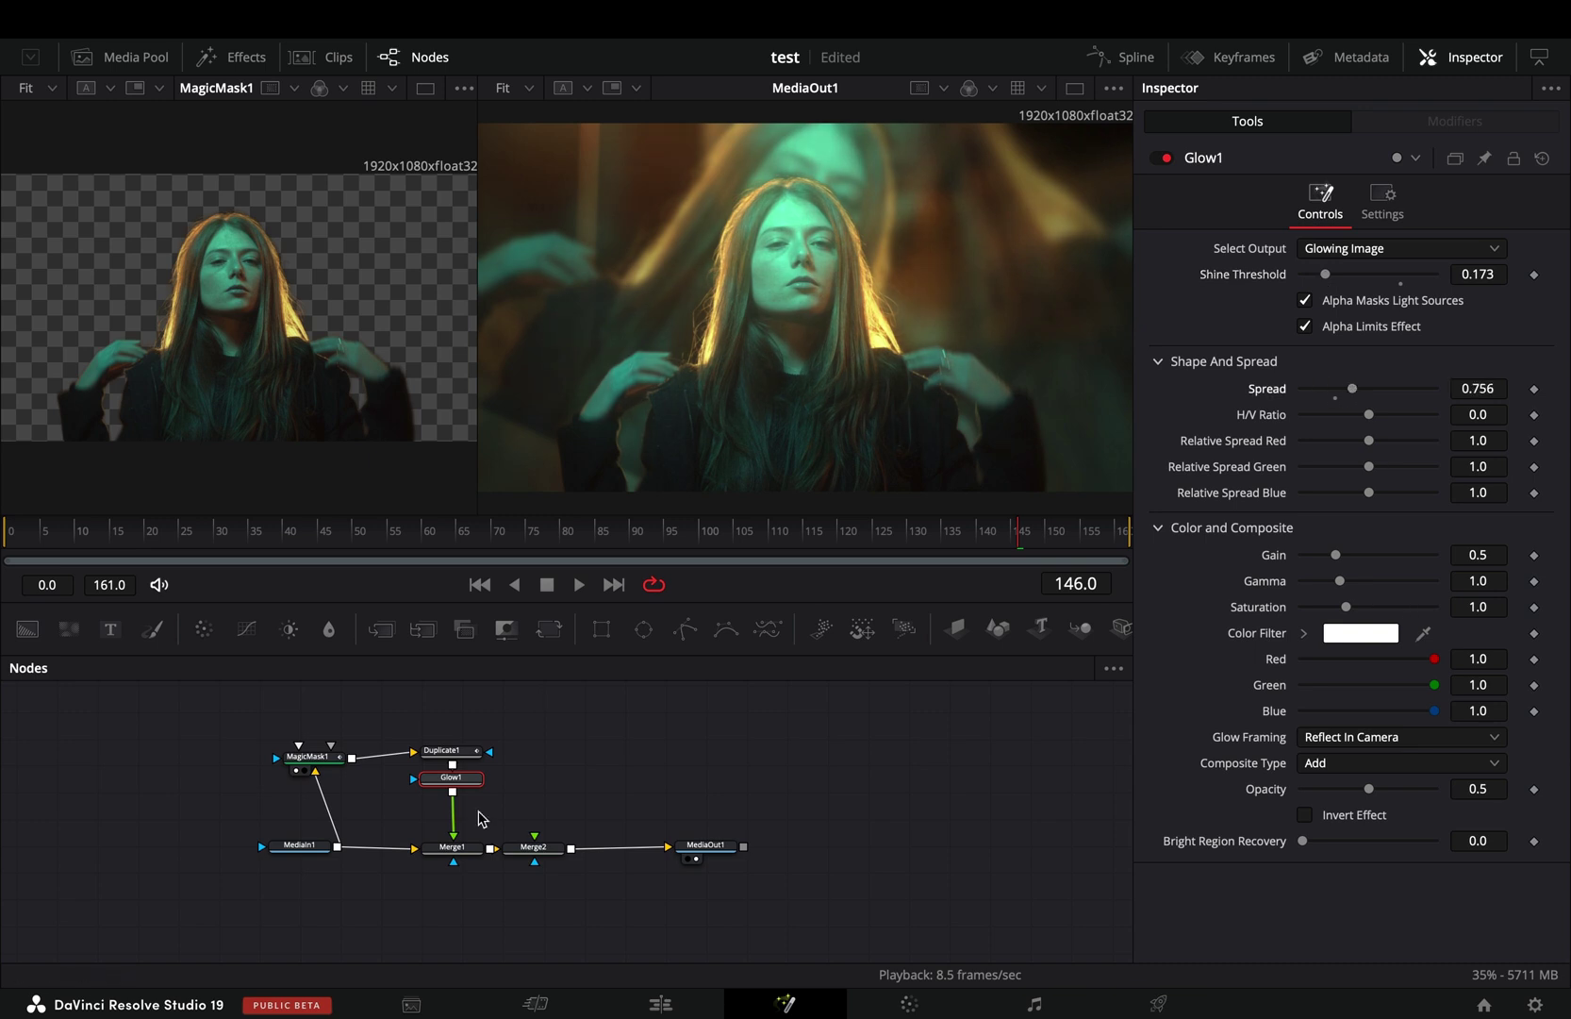
- Connect MagicMask1 to Merge2's foreground and set Merge2's blend to 0.7
drag(351, 761, 534, 847)
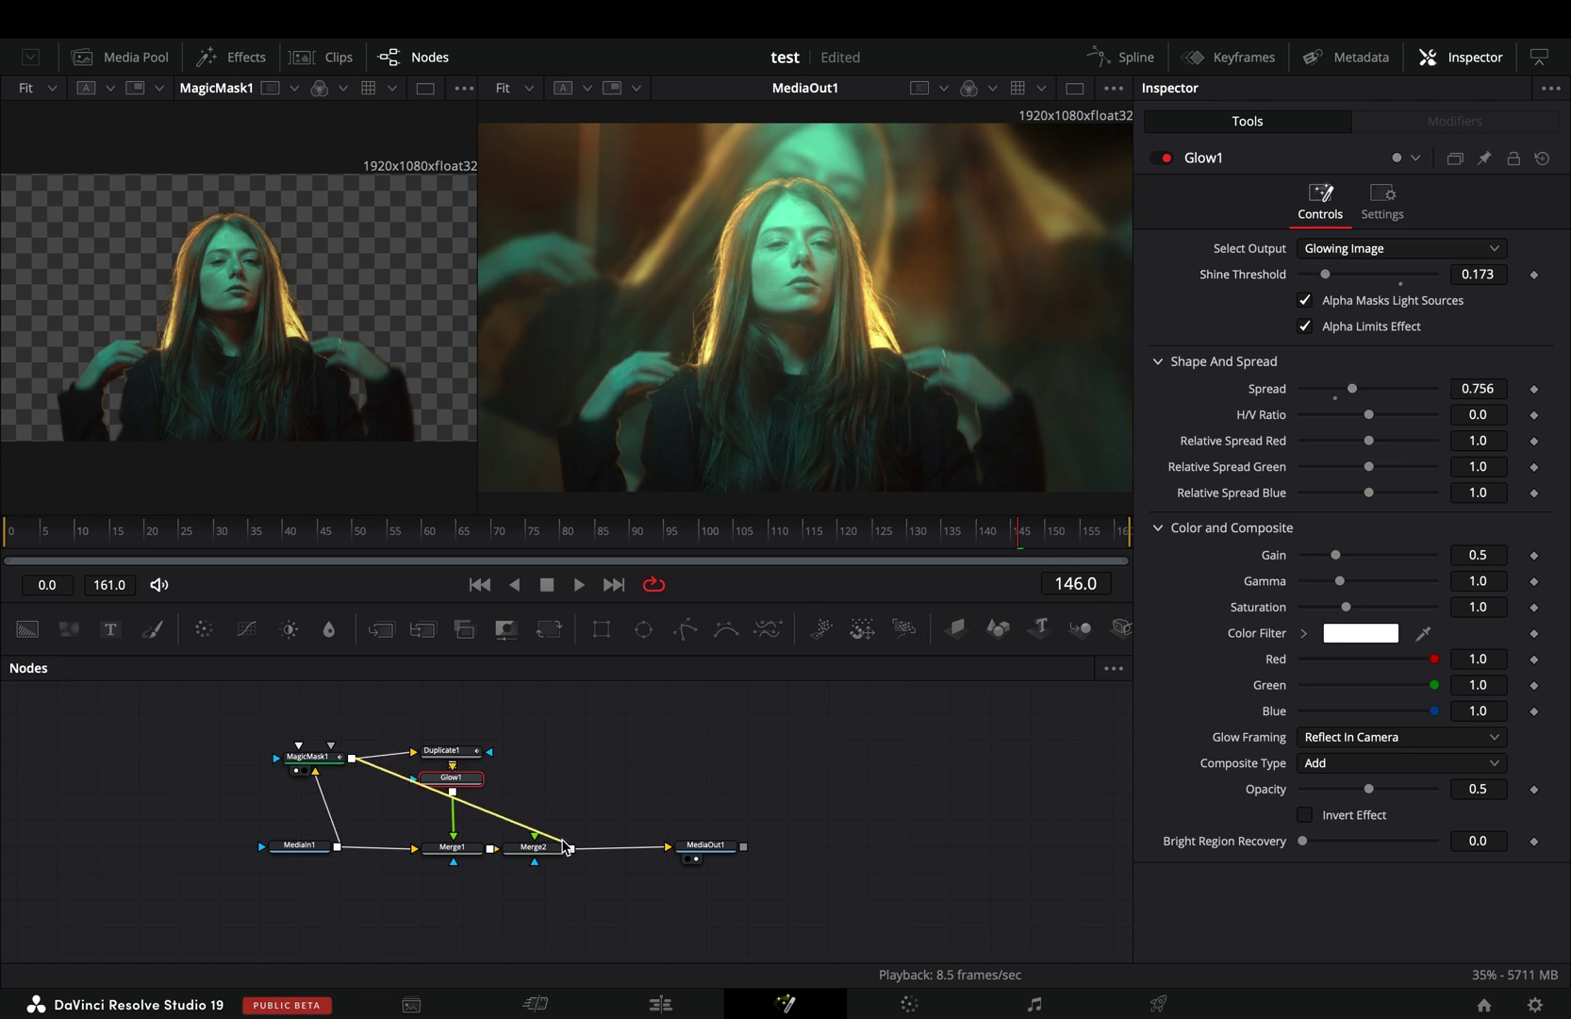
click(534, 848)
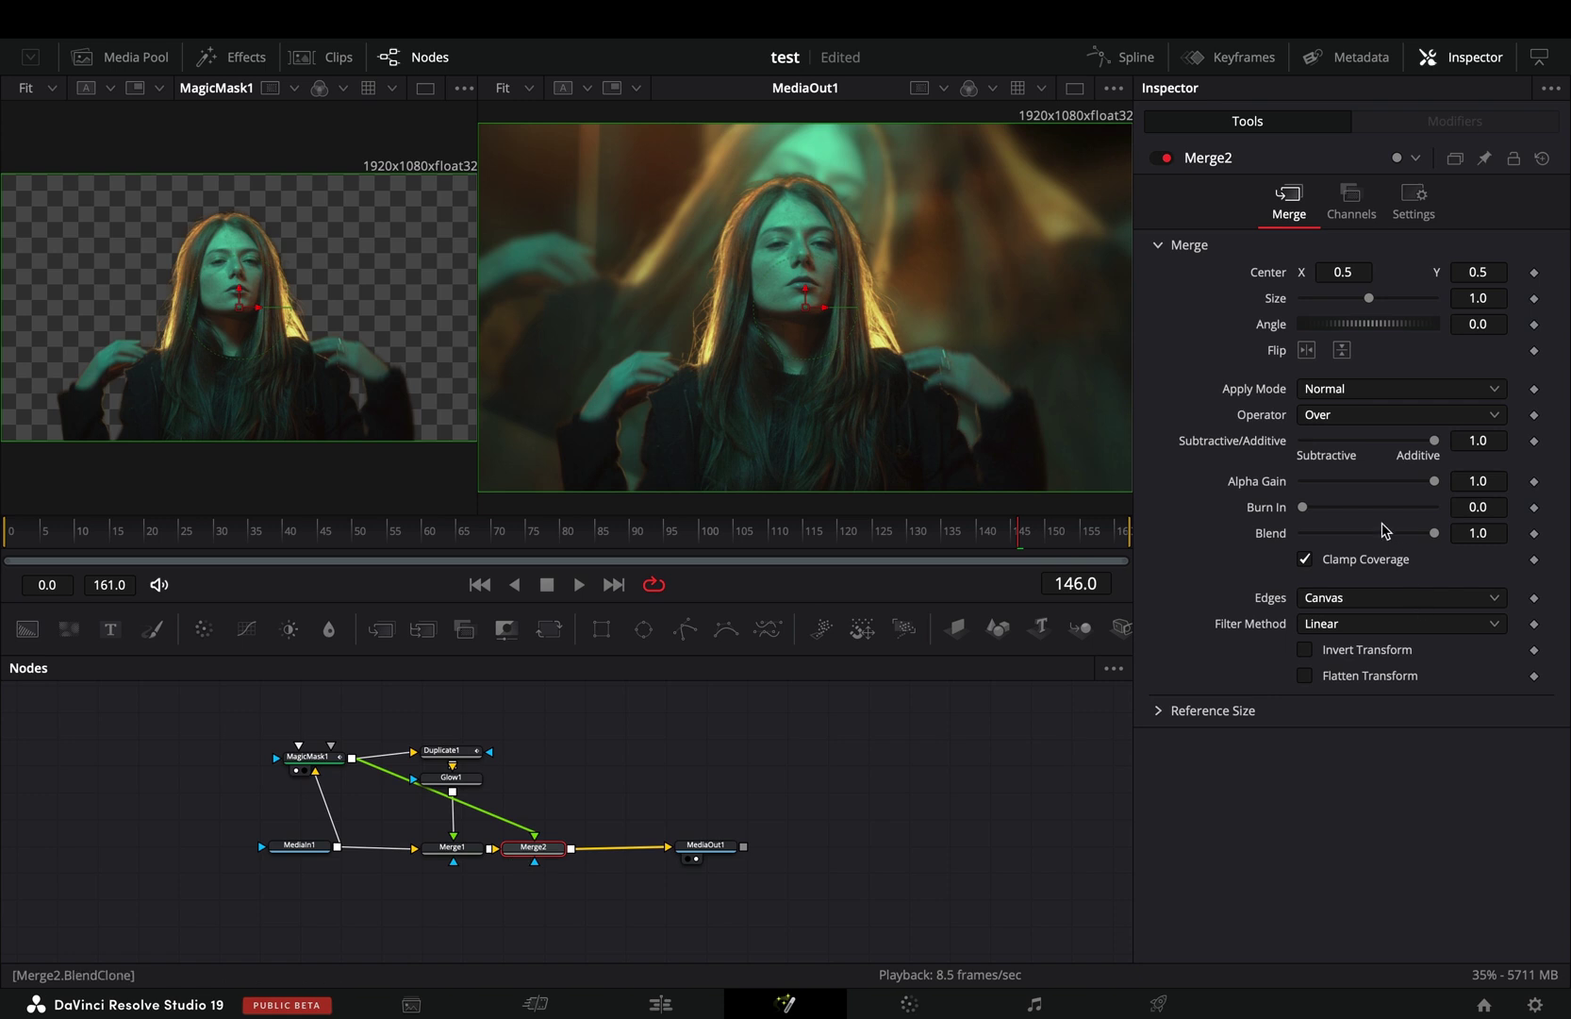
click(1385, 532)
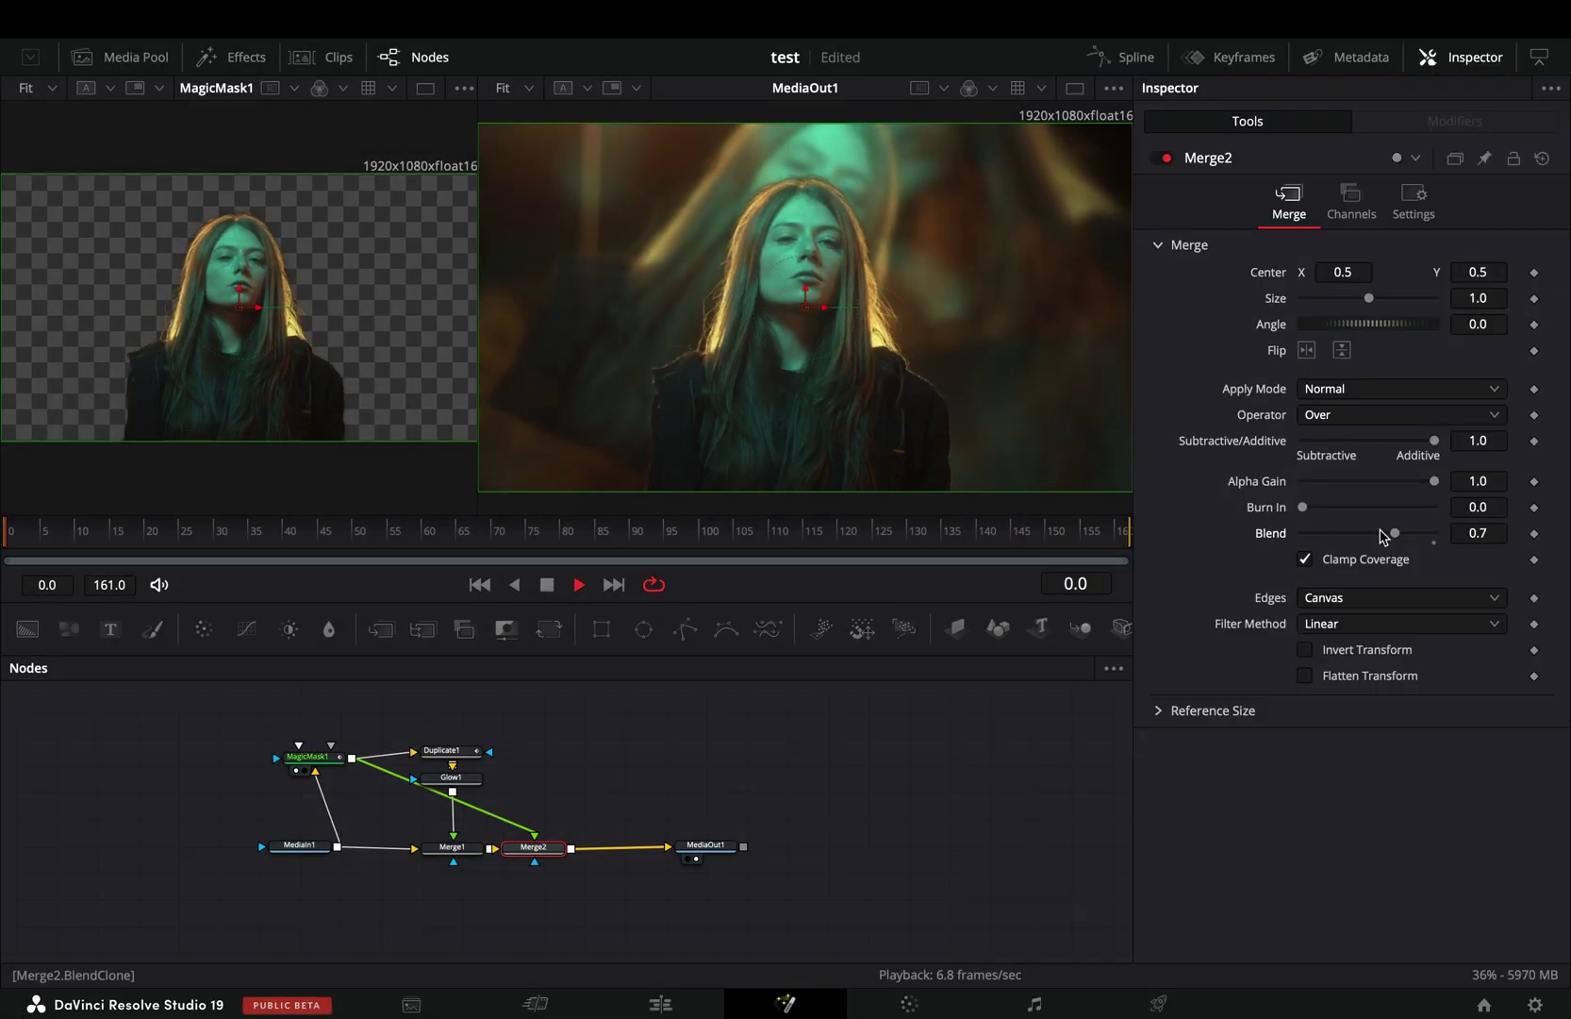